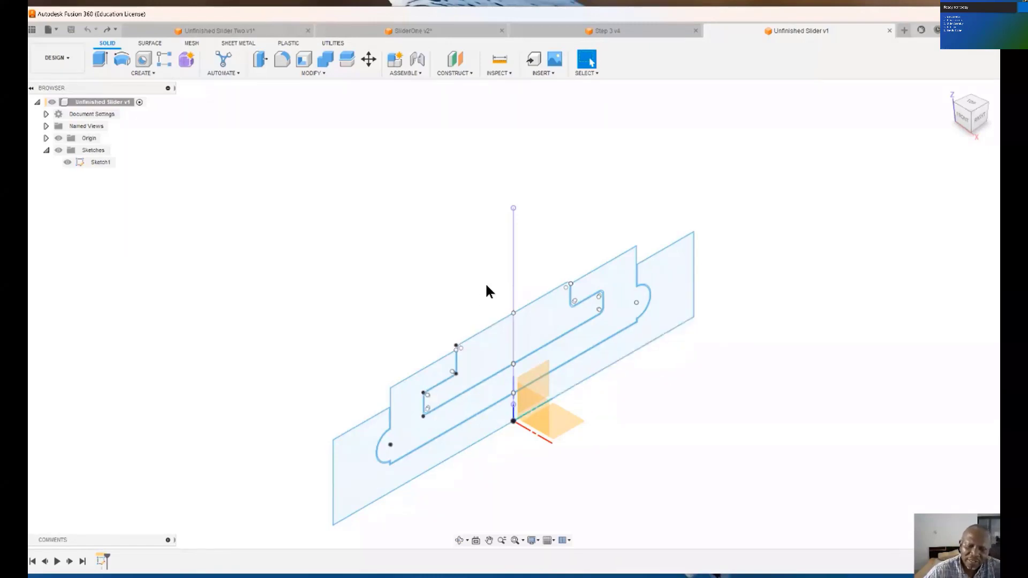
# - Extrude both halves of the innermost slider profile symmetrically, 200 mm to each side of the sketch plane, as a new component
pyautogui.click(148, 72)
pyautogui.click(115, 124)
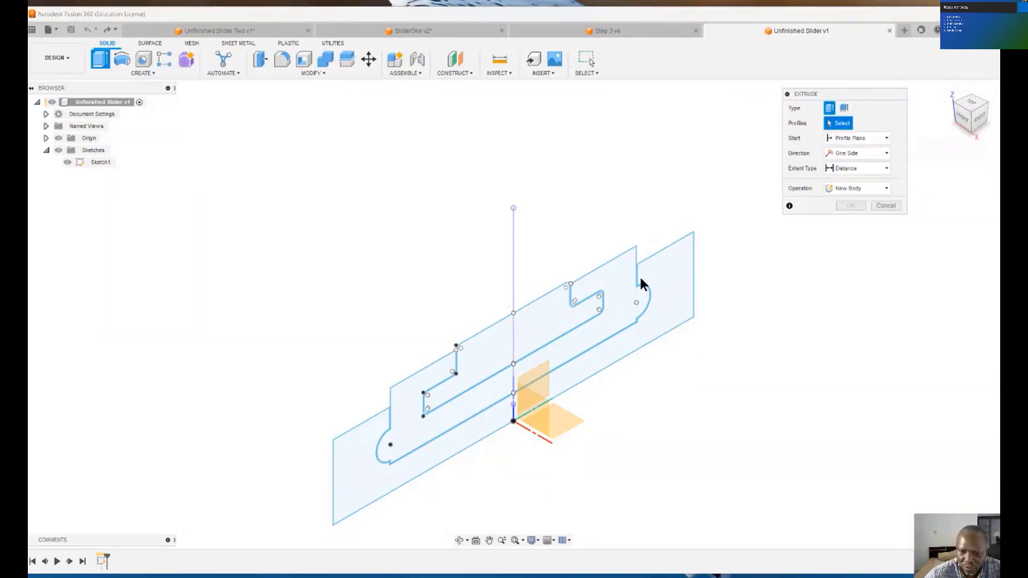
pyautogui.click(535, 321)
pyautogui.click(500, 342)
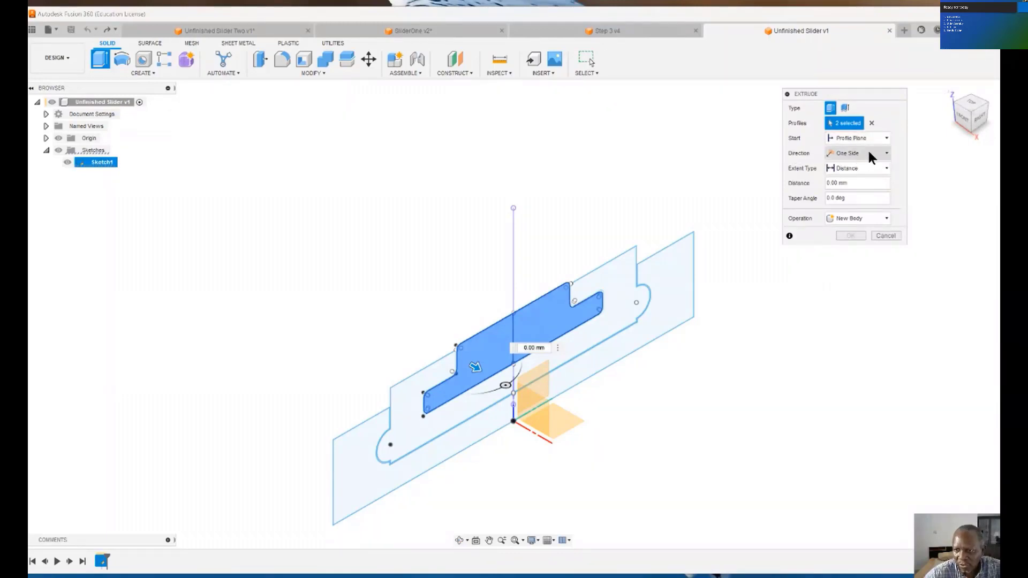
pyautogui.click(883, 152)
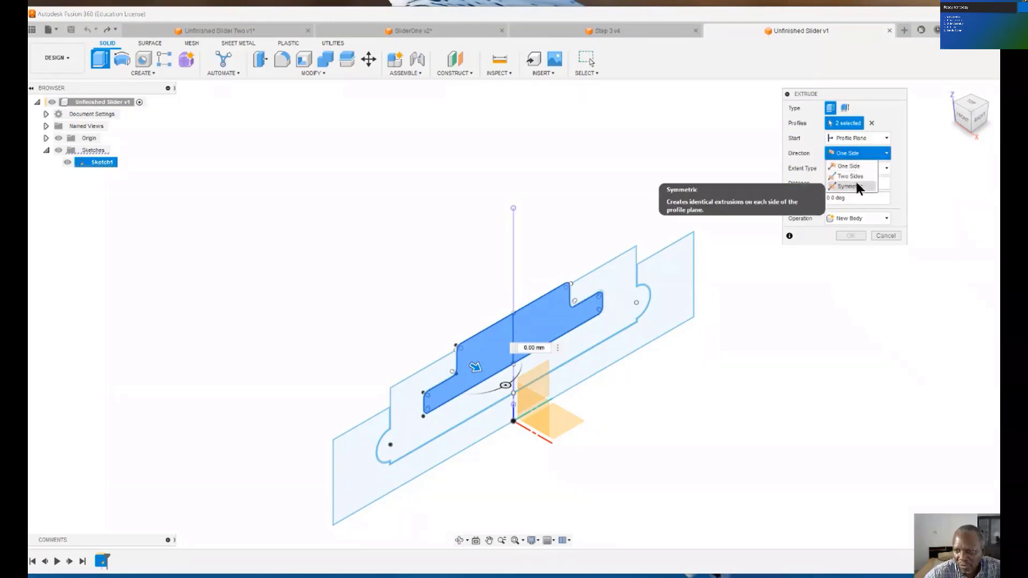
pyautogui.click(855, 186)
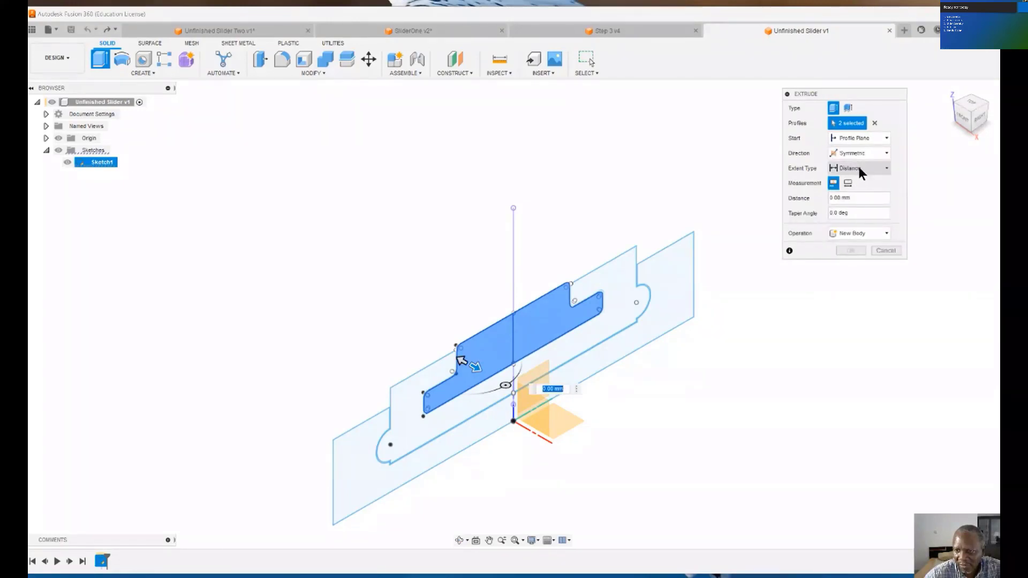
pyautogui.click(859, 169)
pyautogui.click(850, 181)
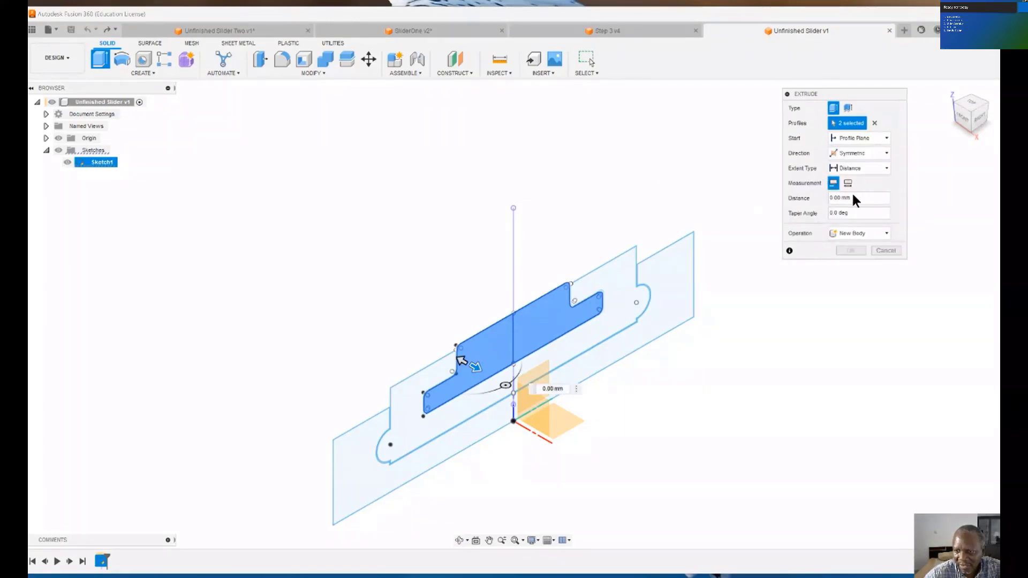
pyautogui.press('BackSpace')
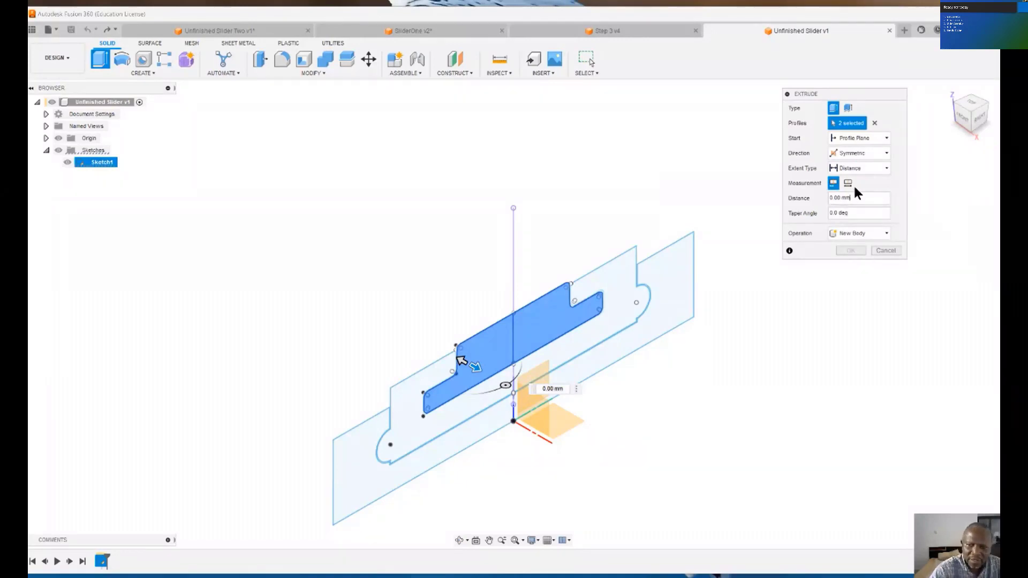
pyautogui.press('BackSpace')
pyautogui.press('BackSpace')
pyautogui.write('200')
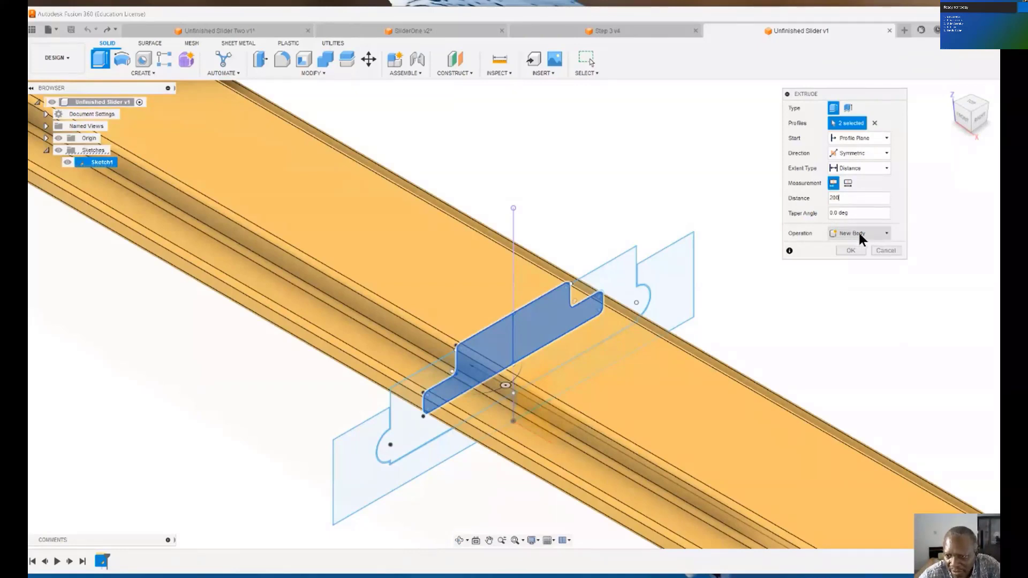
pyautogui.click(882, 235)
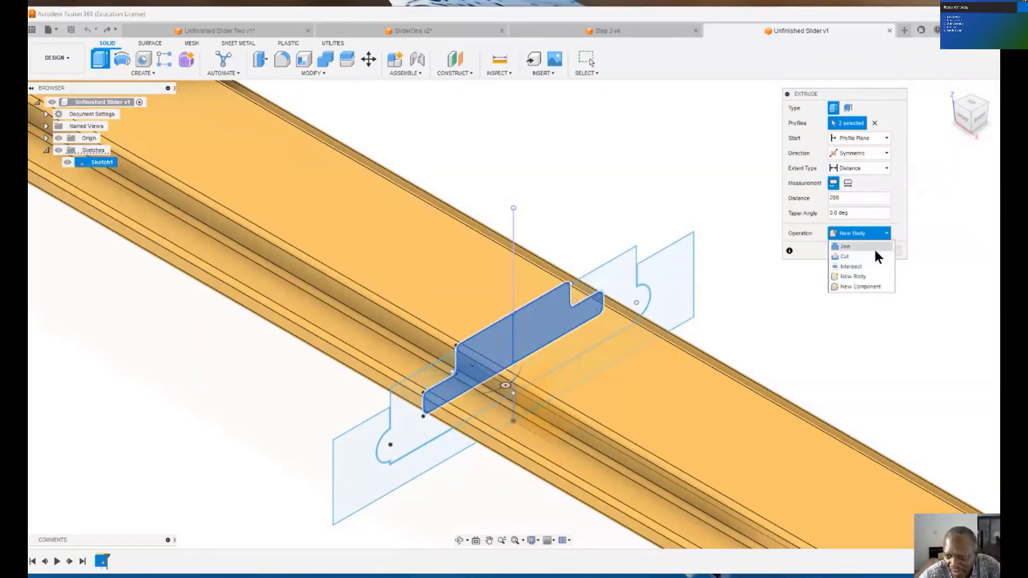
pyautogui.click(858, 288)
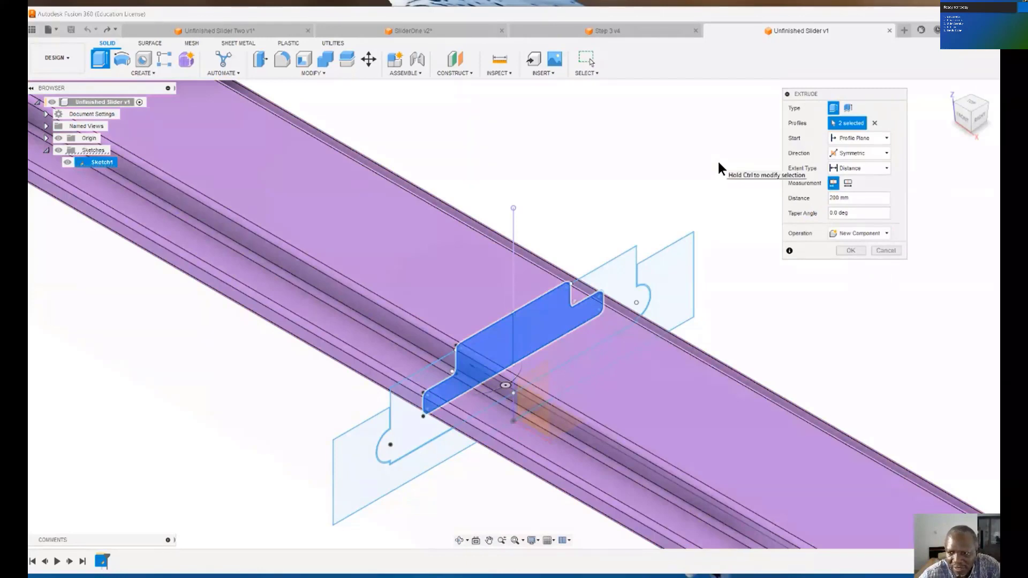
pyautogui.click(846, 249)
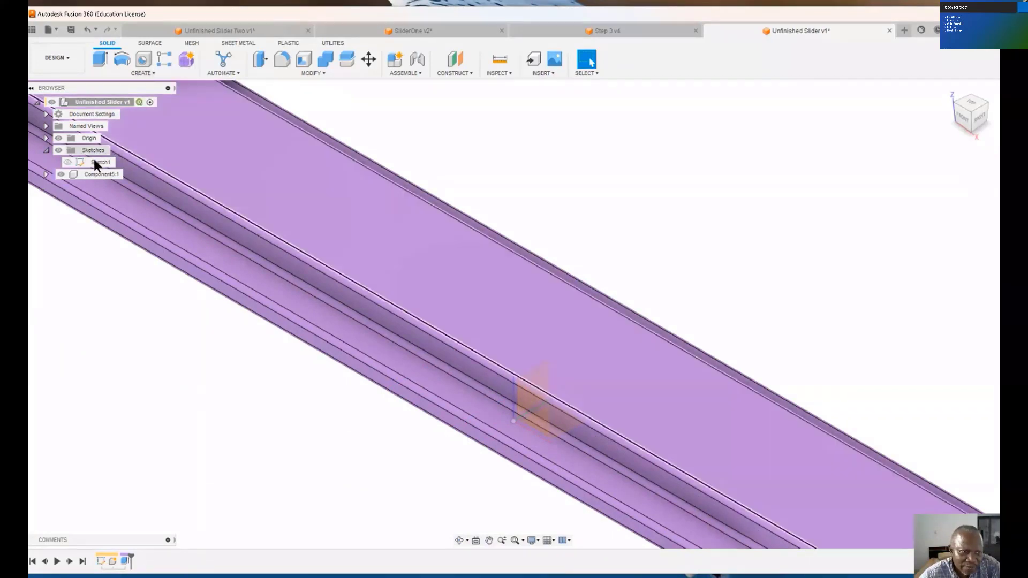
# - Show Sketch1 again and extrude both halves of the middle channel profile symmetrically by 200 mm as a new component
pyautogui.click(66, 161)
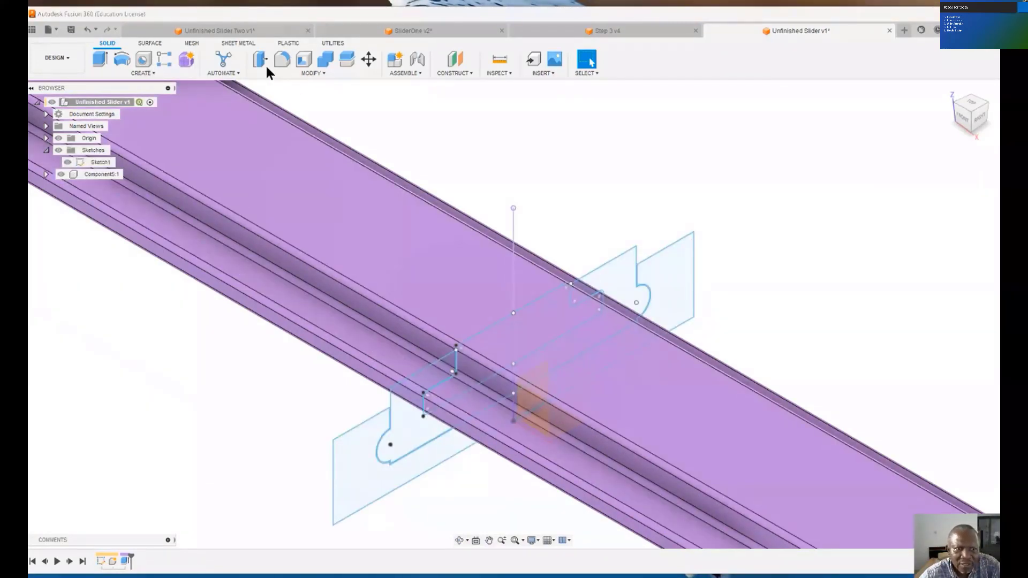
pyautogui.click(164, 73)
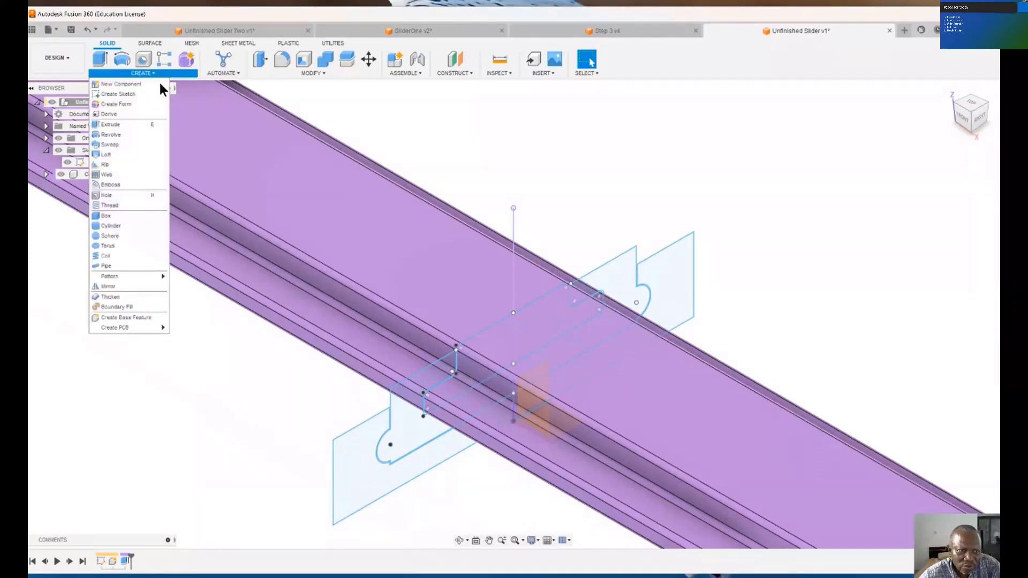
pyautogui.click(110, 127)
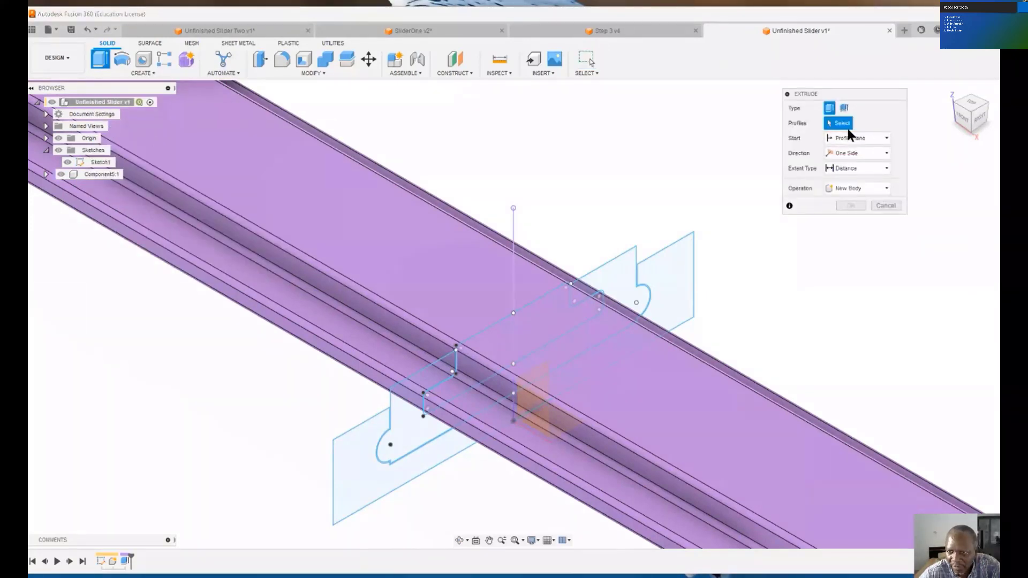
pyautogui.click(398, 440)
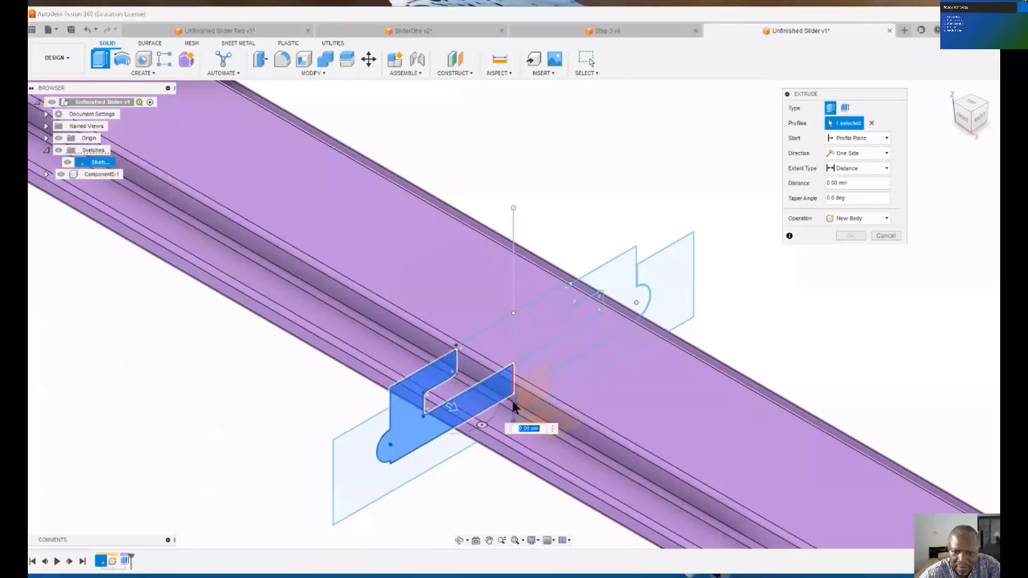
pyautogui.click(572, 348)
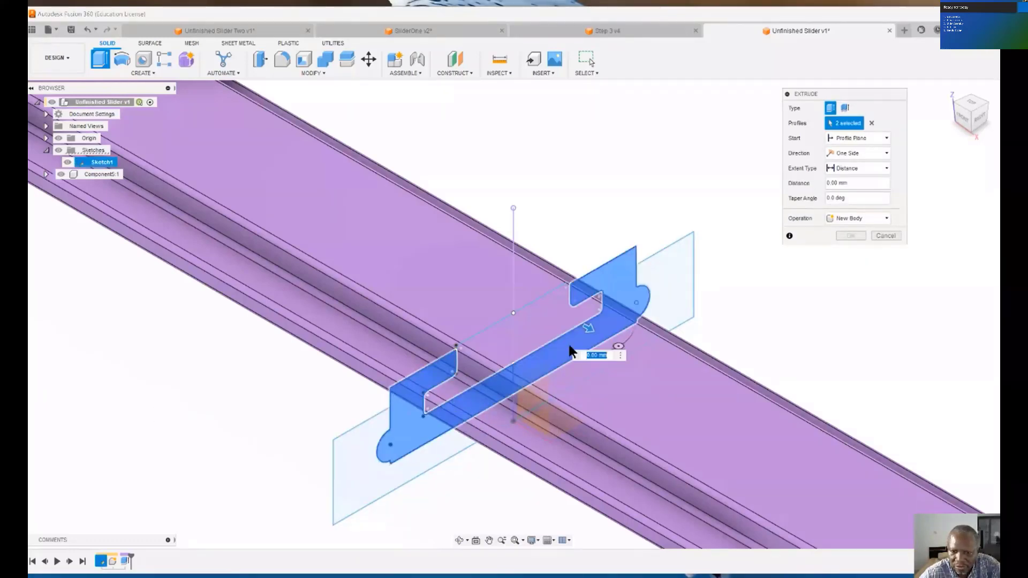
pyautogui.click(858, 151)
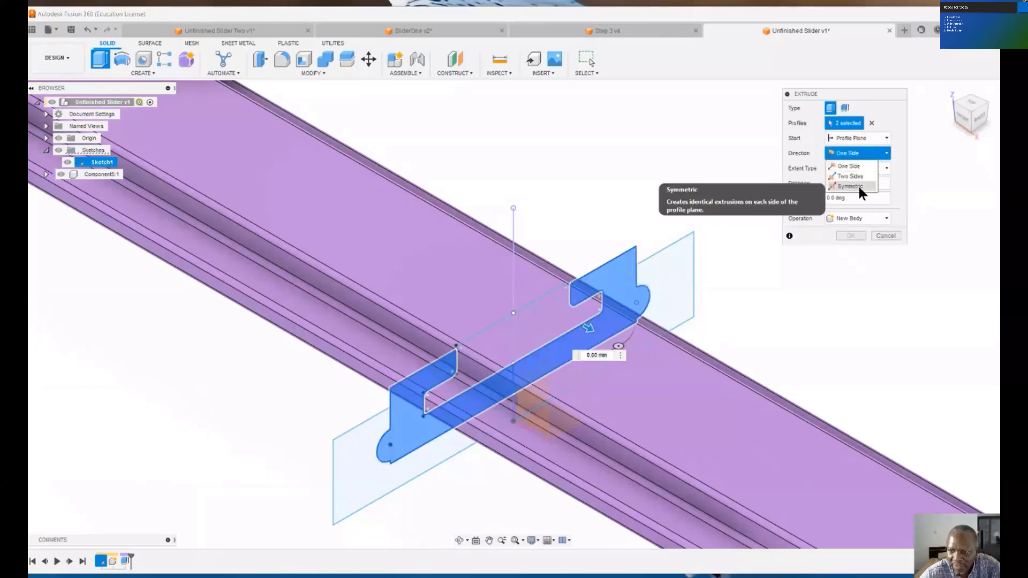
pyautogui.click(856, 186)
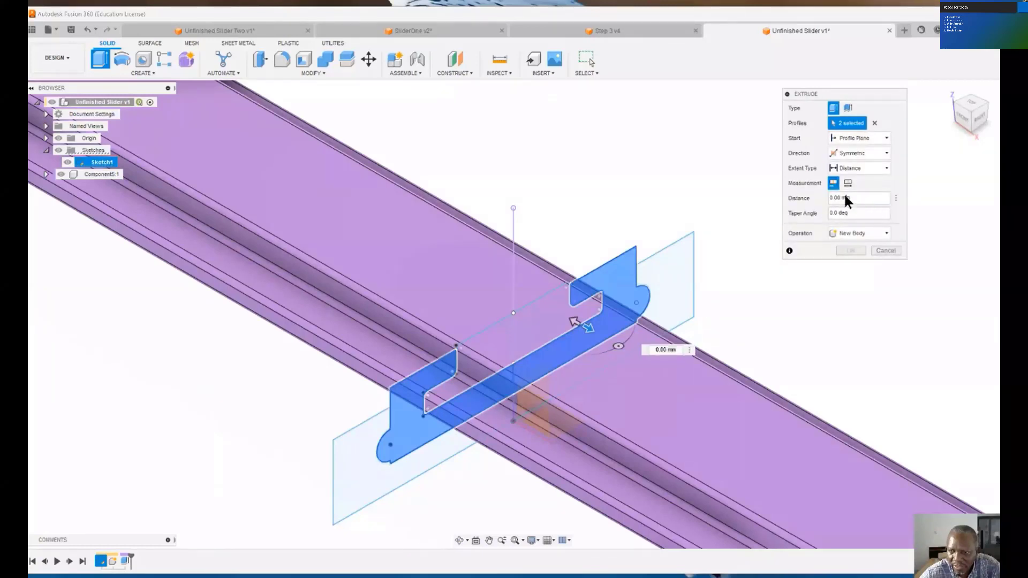
pyautogui.click(845, 198)
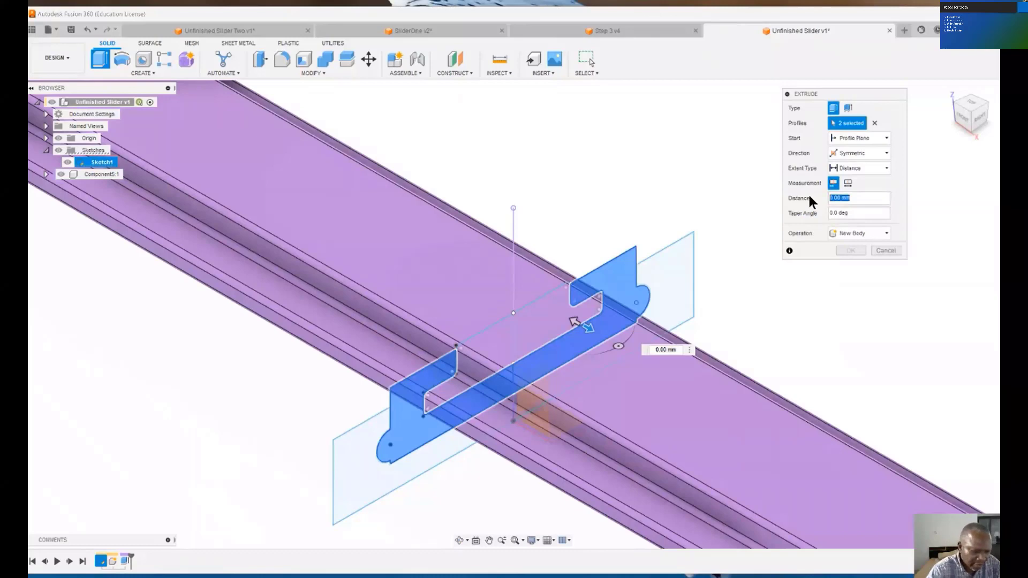
pyautogui.write('200')
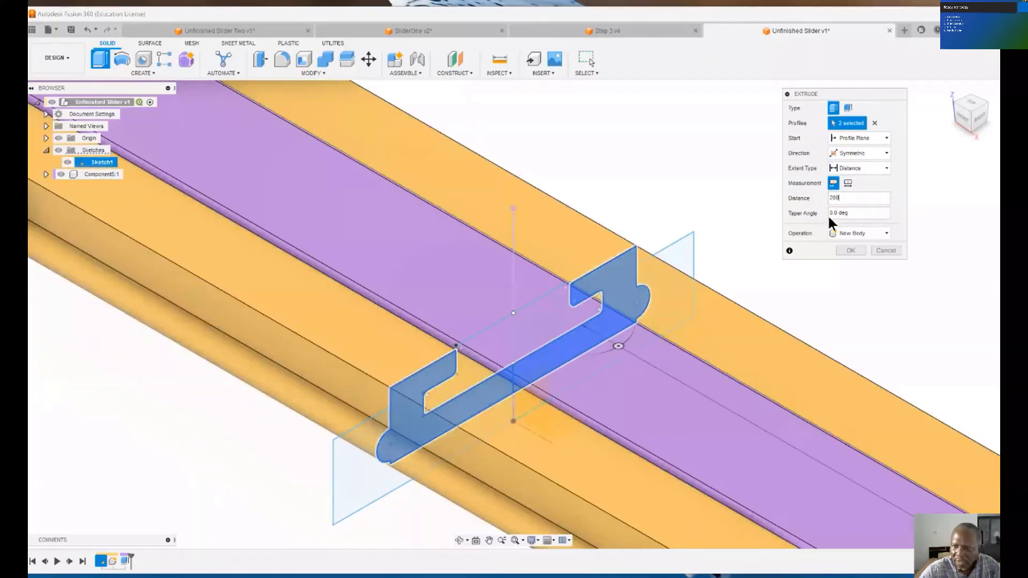
pyautogui.click(863, 232)
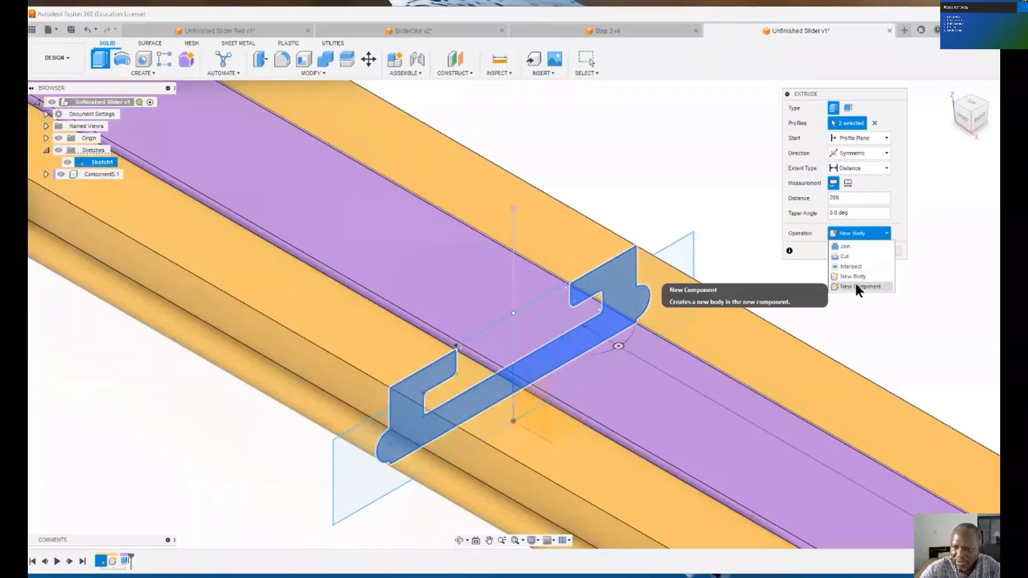
pyautogui.click(855, 285)
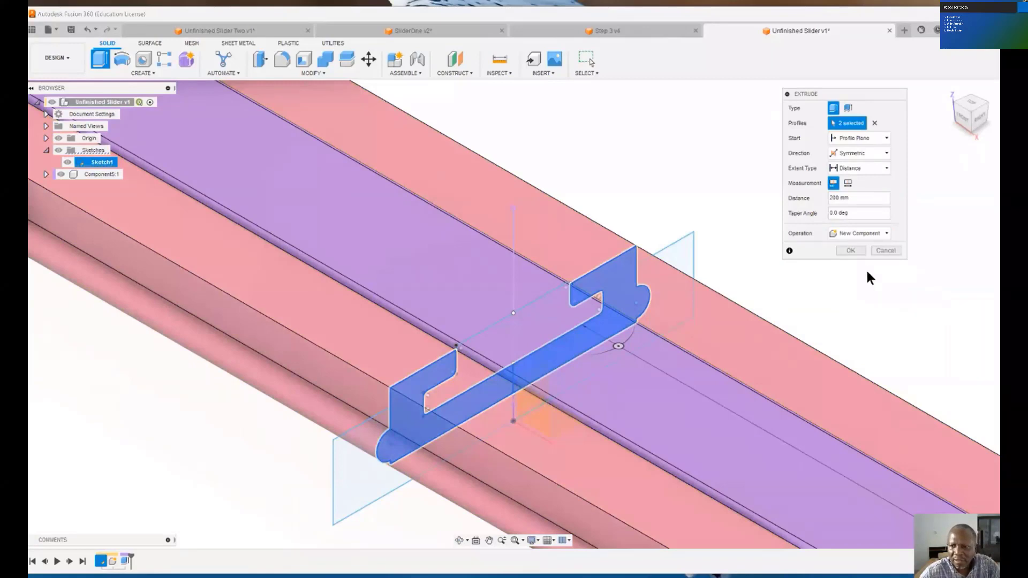
pyautogui.click(855, 249)
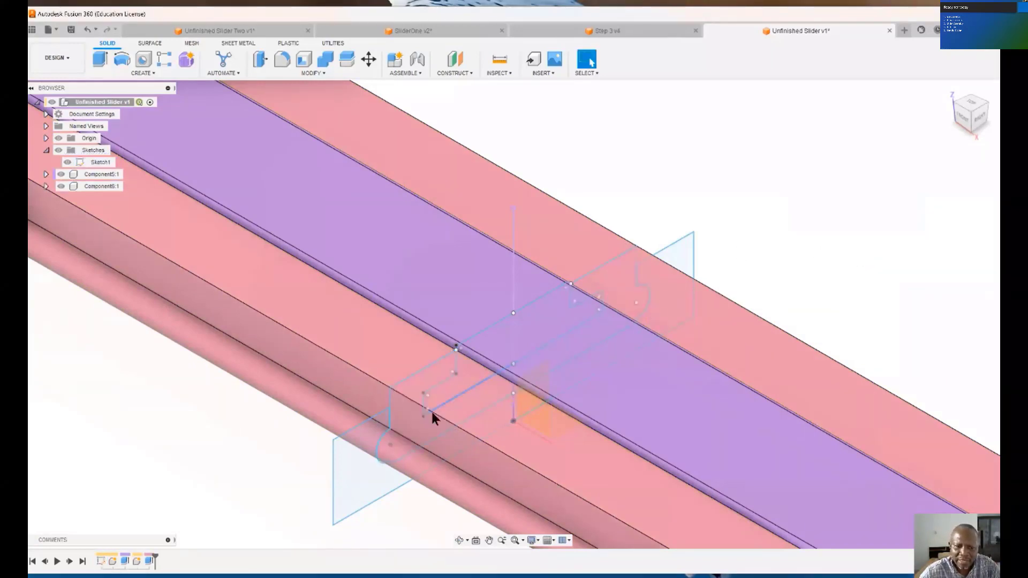
# - Extrude the outermost channel profile of Sketch1 symmetrically by 200 mm as a new component
pyautogui.click(357, 449)
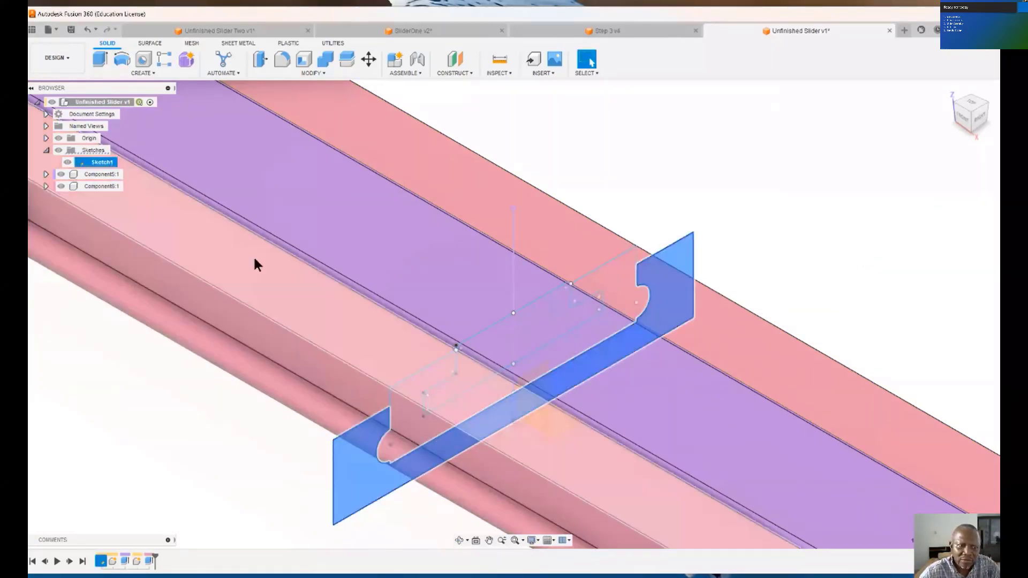
pyautogui.click(152, 73)
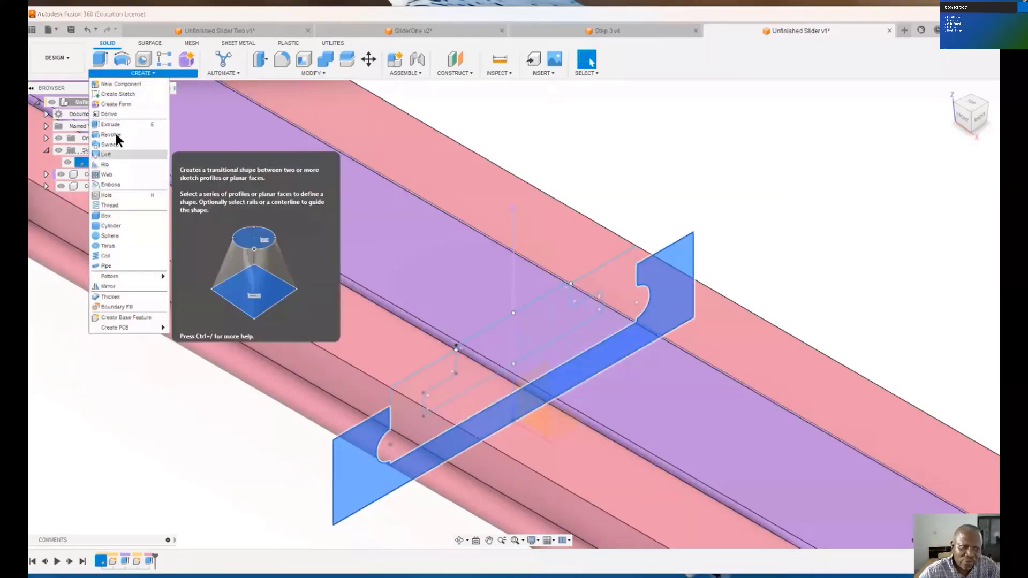
pyautogui.click(116, 125)
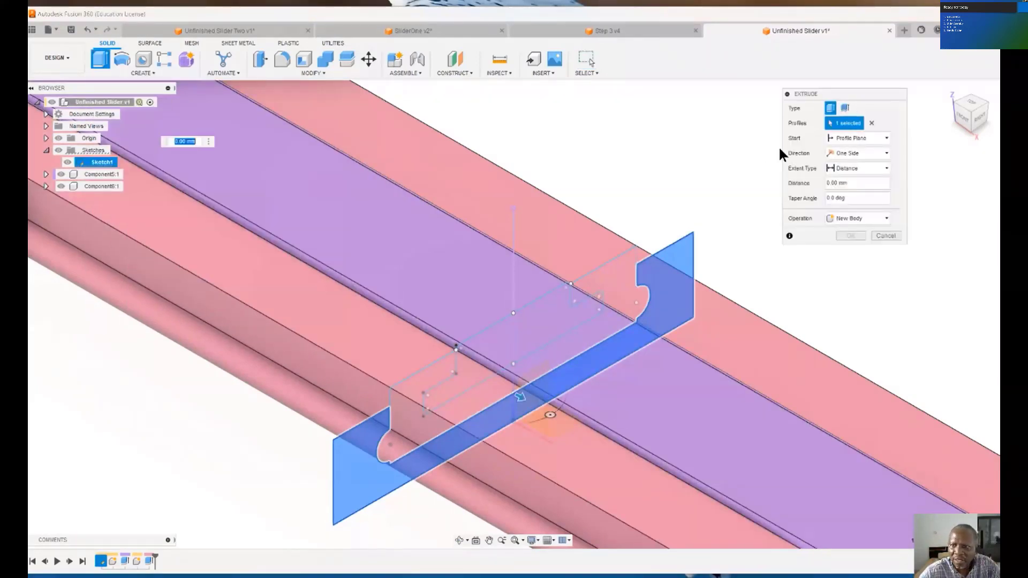
pyautogui.click(884, 153)
pyautogui.click(853, 182)
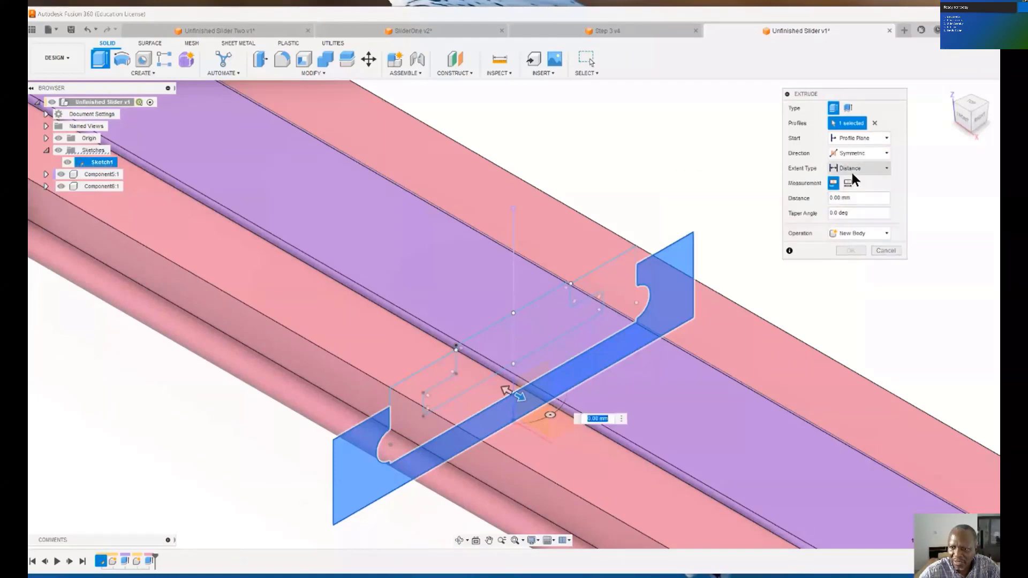
pyautogui.click(852, 202)
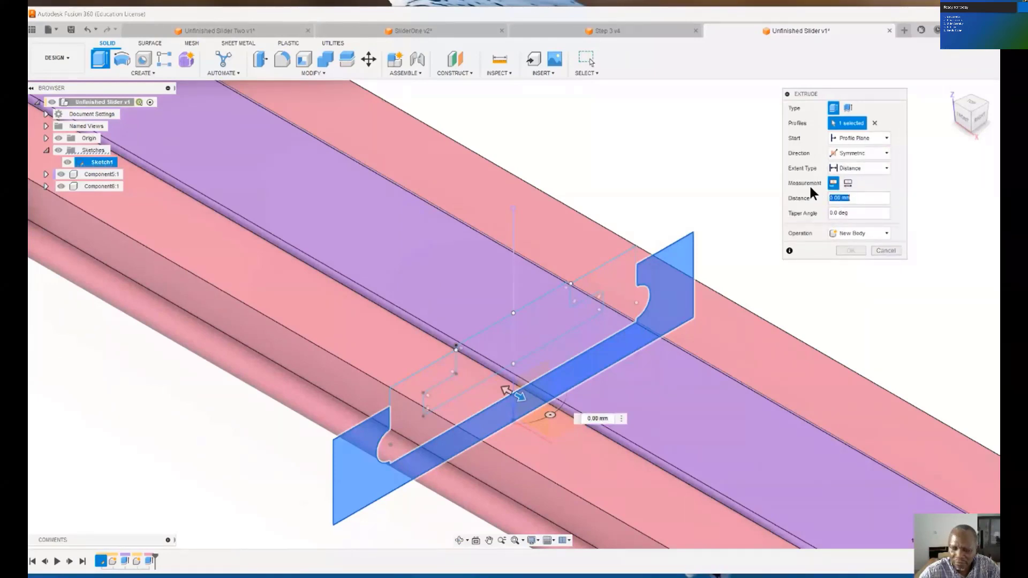
pyautogui.write('200')
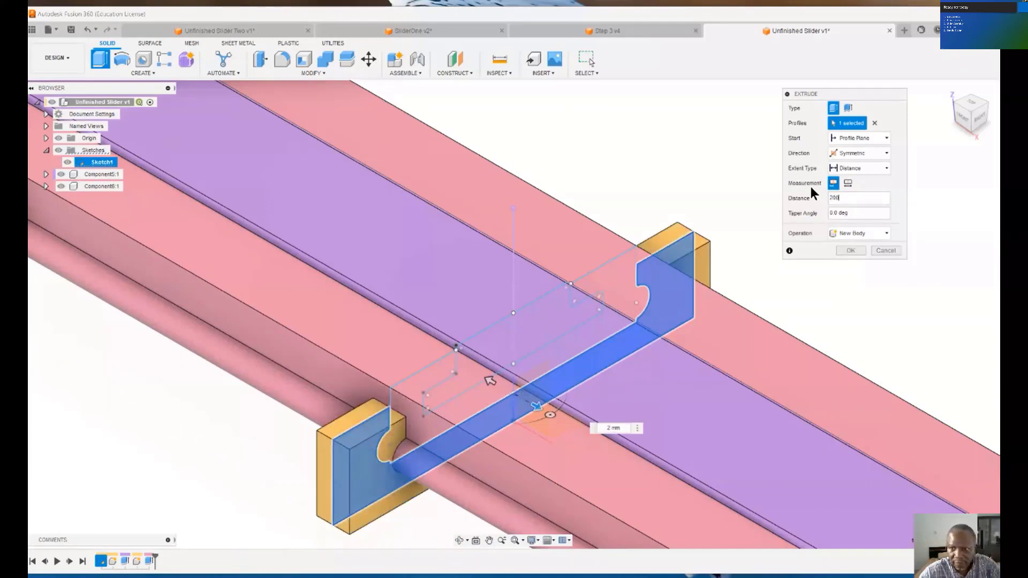
pyautogui.click(878, 233)
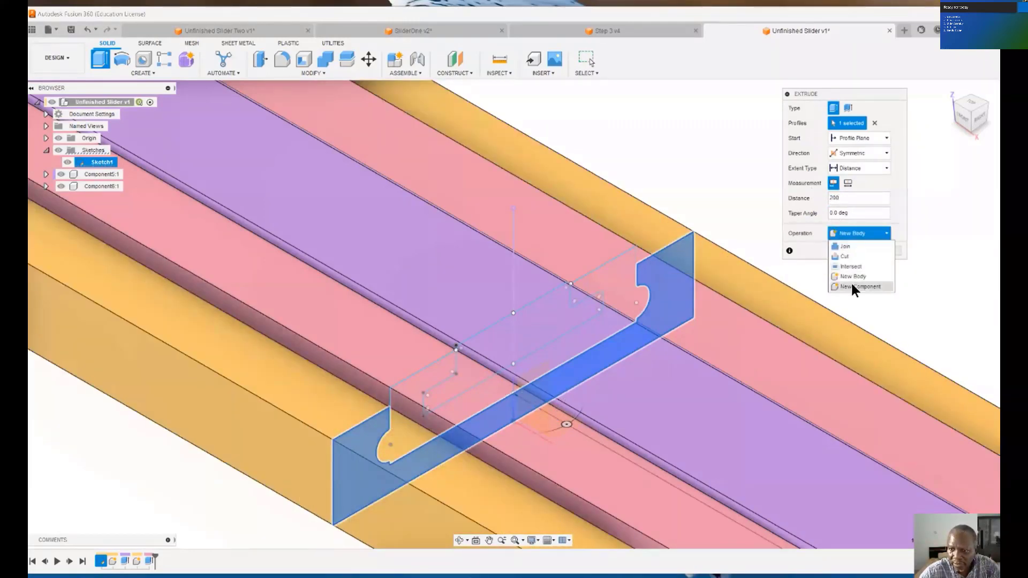
pyautogui.click(852, 287)
pyautogui.click(853, 245)
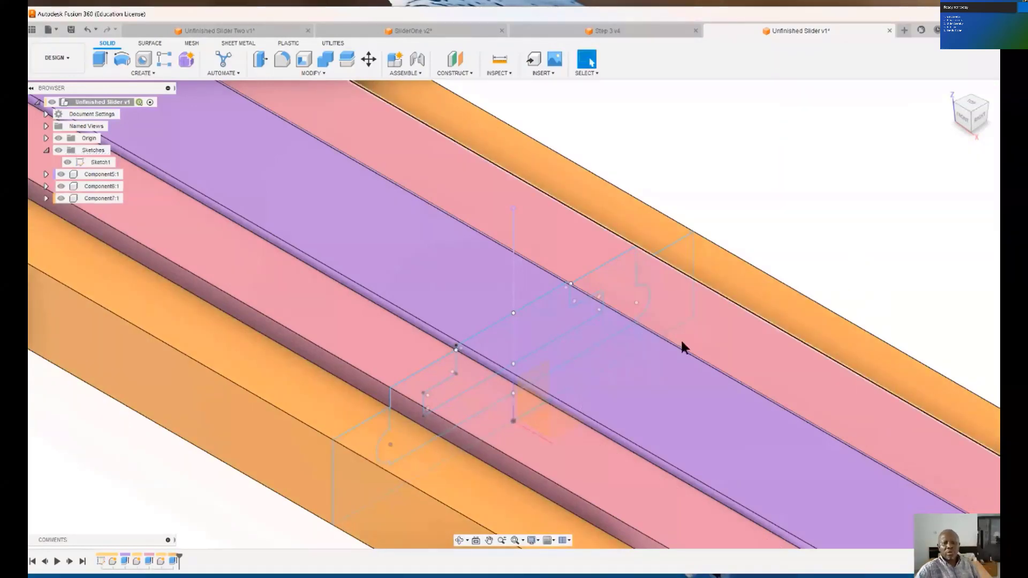
# - Try moving the middle channel component freely away from the other two rails, and undo the move
pyautogui.scroll(-6, 485, 332)
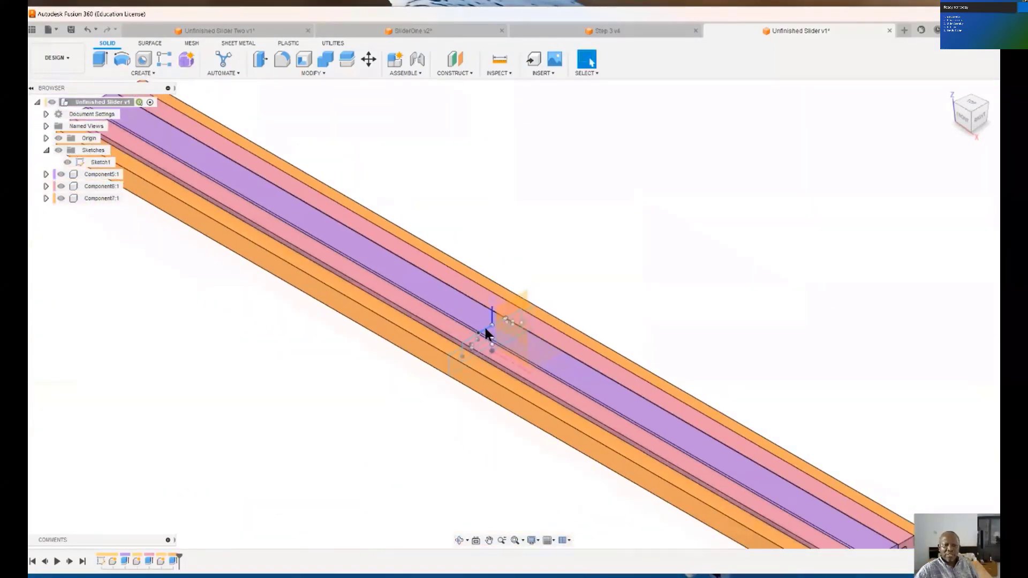
pyautogui.scroll(-2, 486, 331)
pyautogui.scroll(-2, 486, 332)
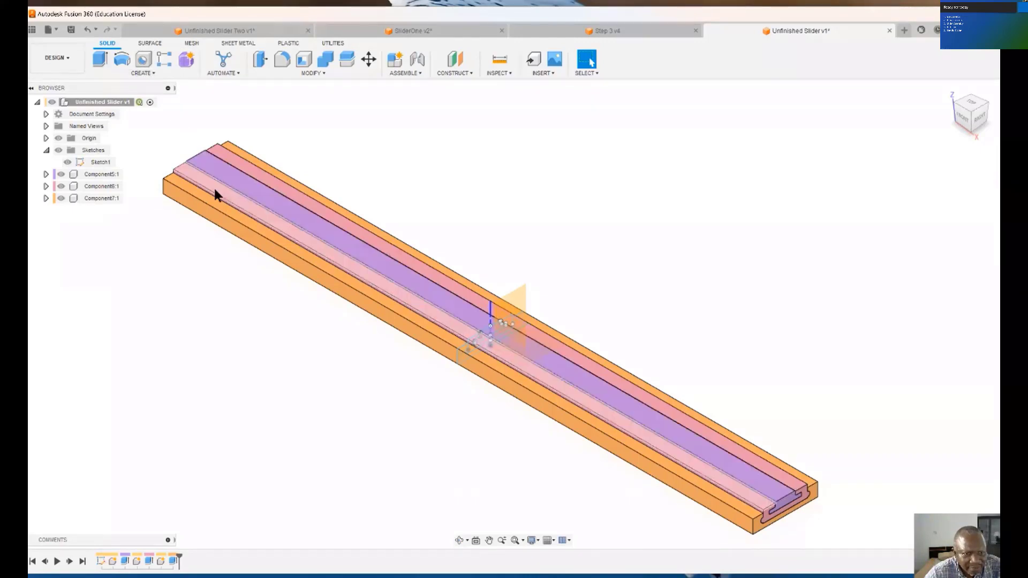
pyautogui.moveTo(215, 190); pyautogui.dragTo(332, 153)
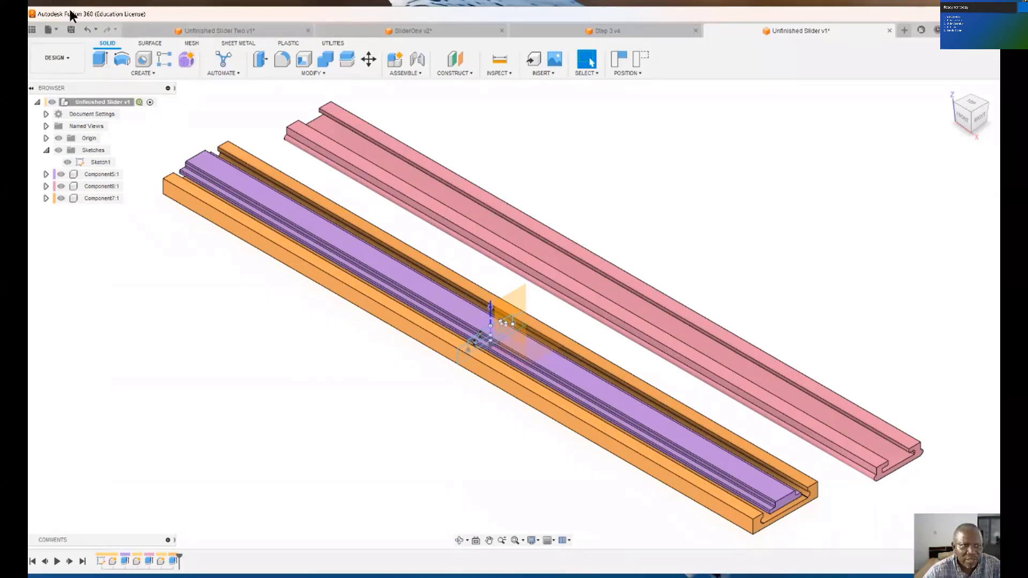
pyautogui.click(85, 28)
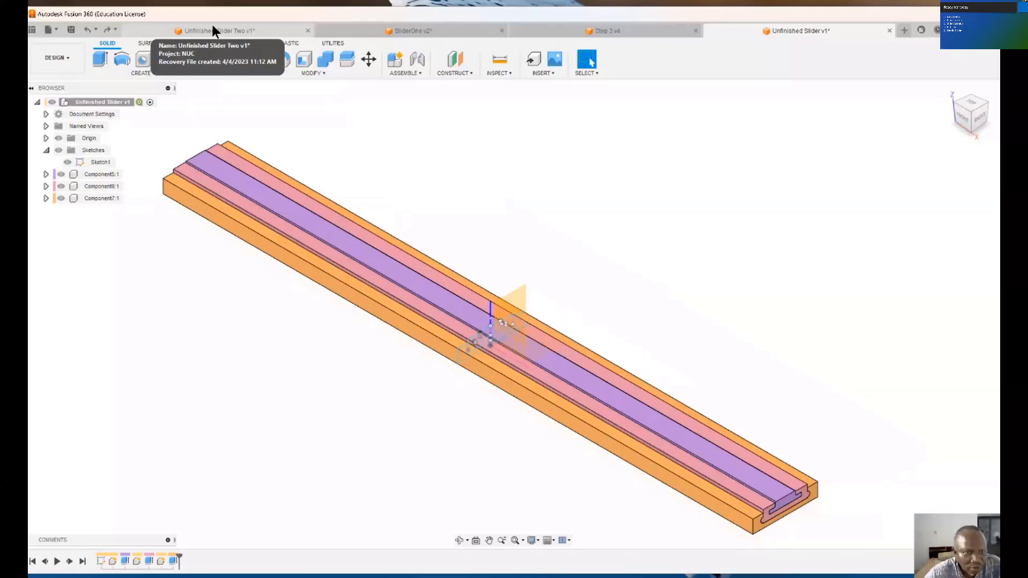
# - Start an as-built slider joint between the innermost and middle rails, with the joint origin set between two faces
pyautogui.click(408, 73)
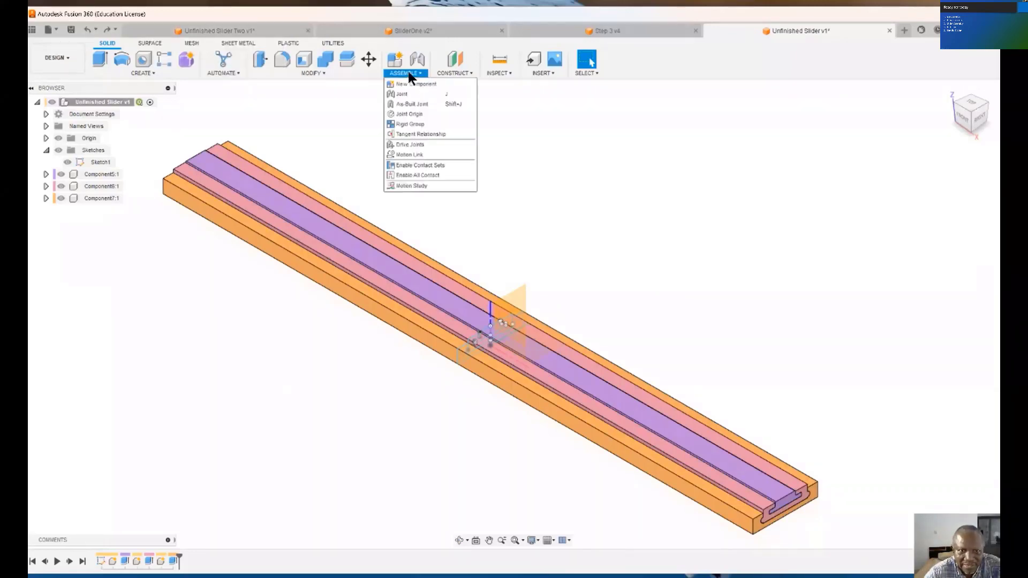
pyautogui.click(411, 105)
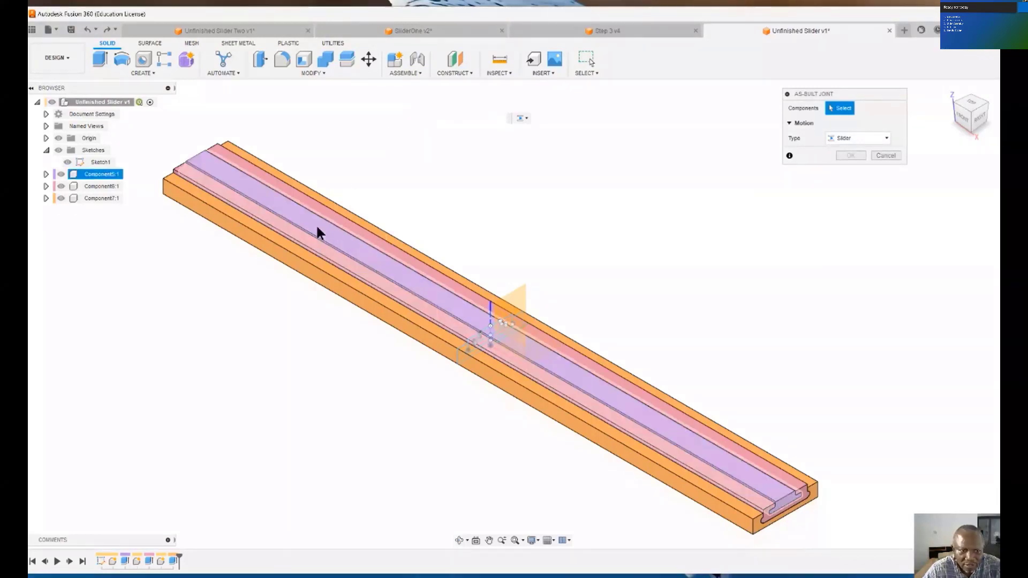
pyautogui.click(339, 227)
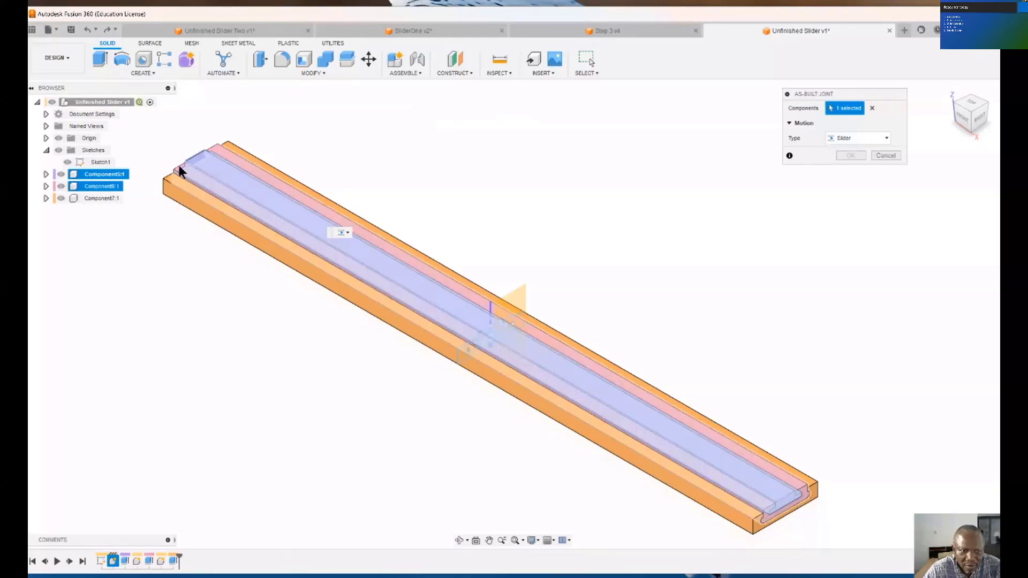
pyautogui.click(178, 168)
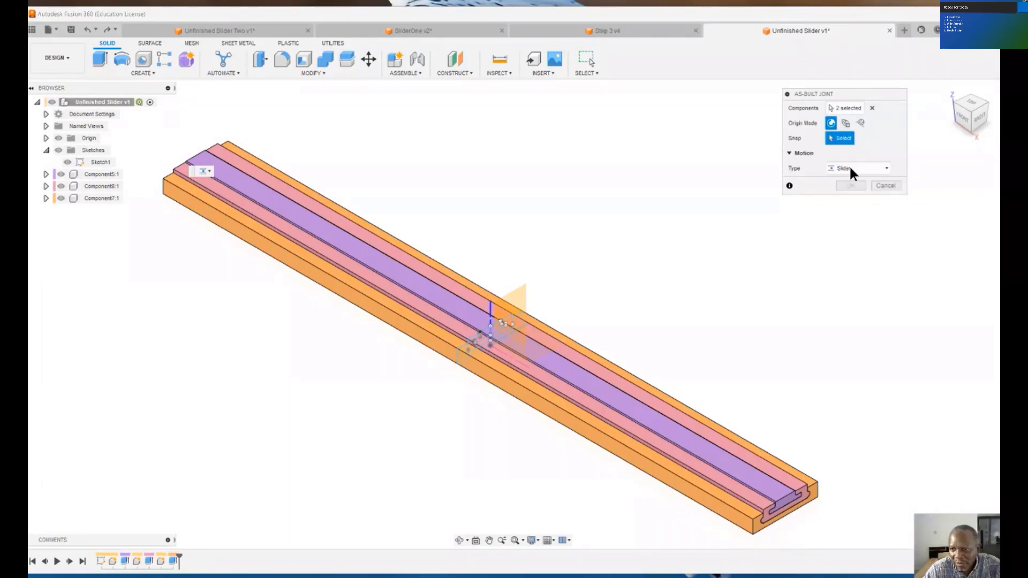
pyautogui.click(846, 124)
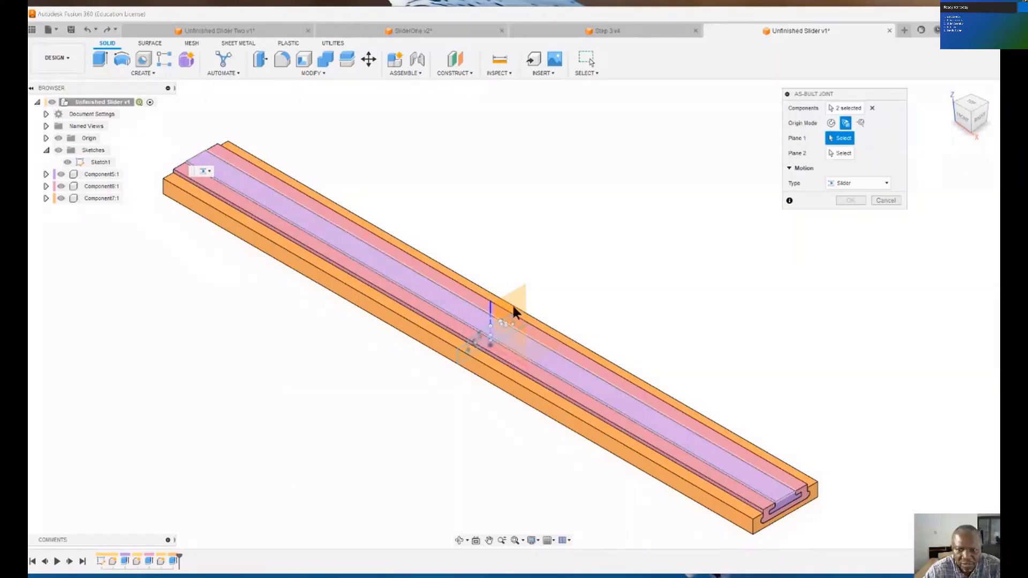
# - Choose the middle rail's channel floor and the innermost rail's underside as the joint's two planes, hiding the components in the way
pyautogui.click(61, 174)
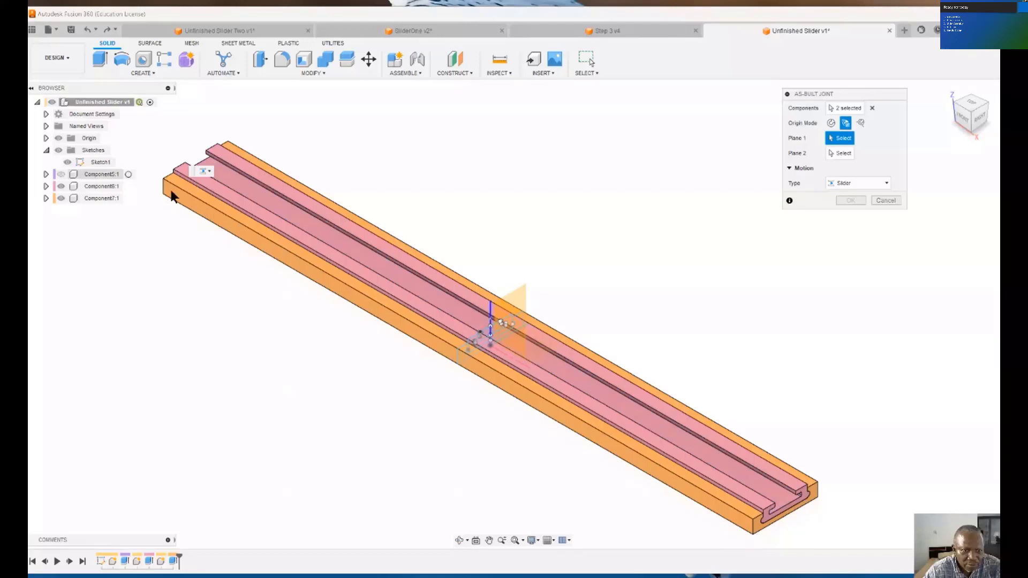
pyautogui.click(263, 188)
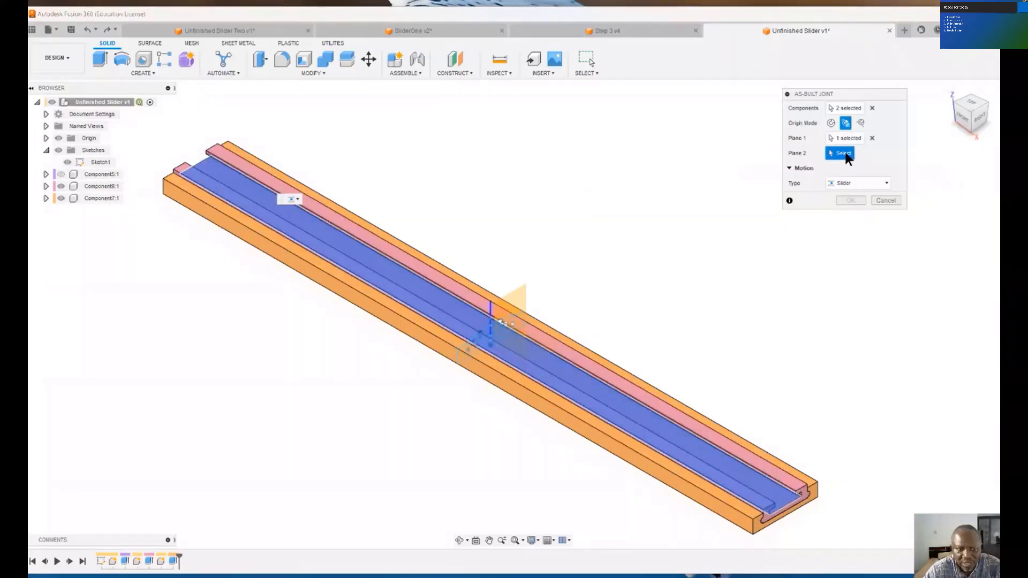
pyautogui.click(61, 198)
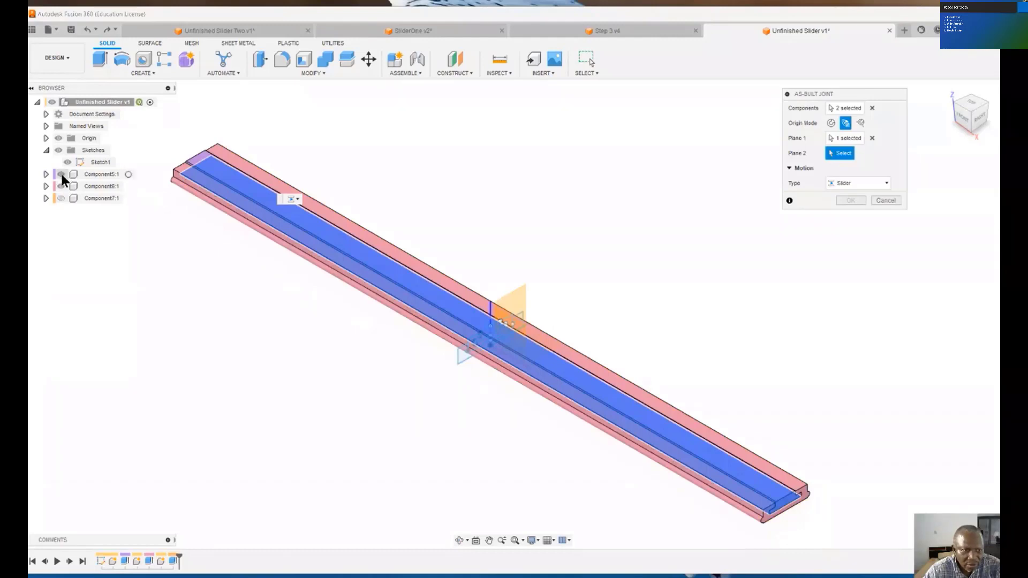
pyautogui.click(61, 186)
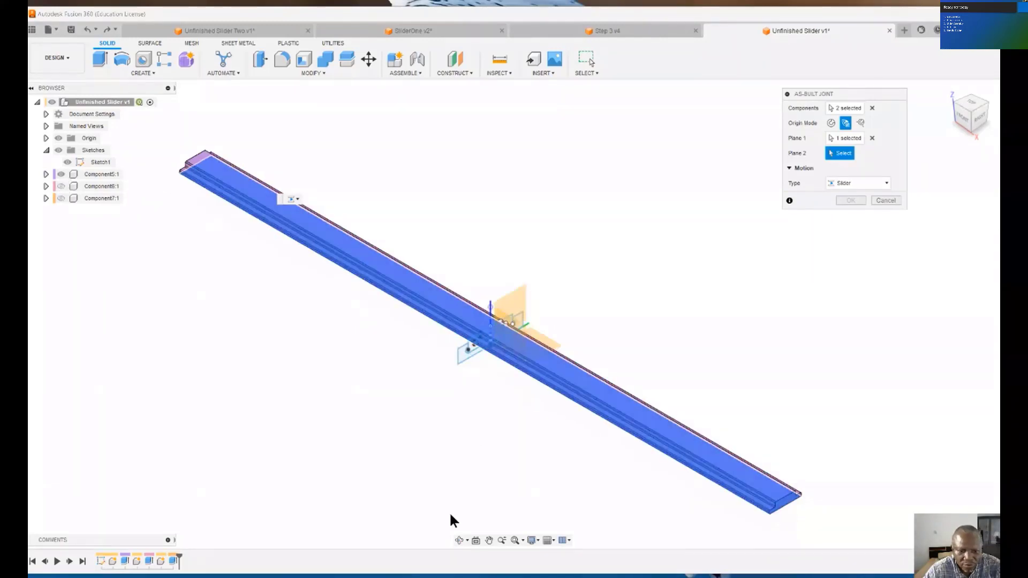
pyautogui.click(464, 542)
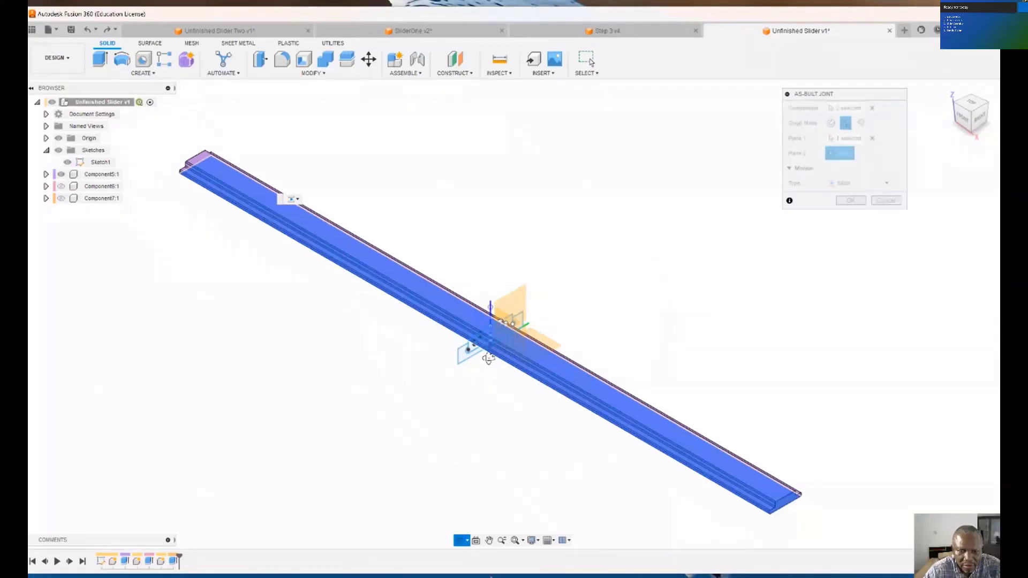
pyautogui.moveTo(495, 345); pyautogui.dragTo(443, 369)
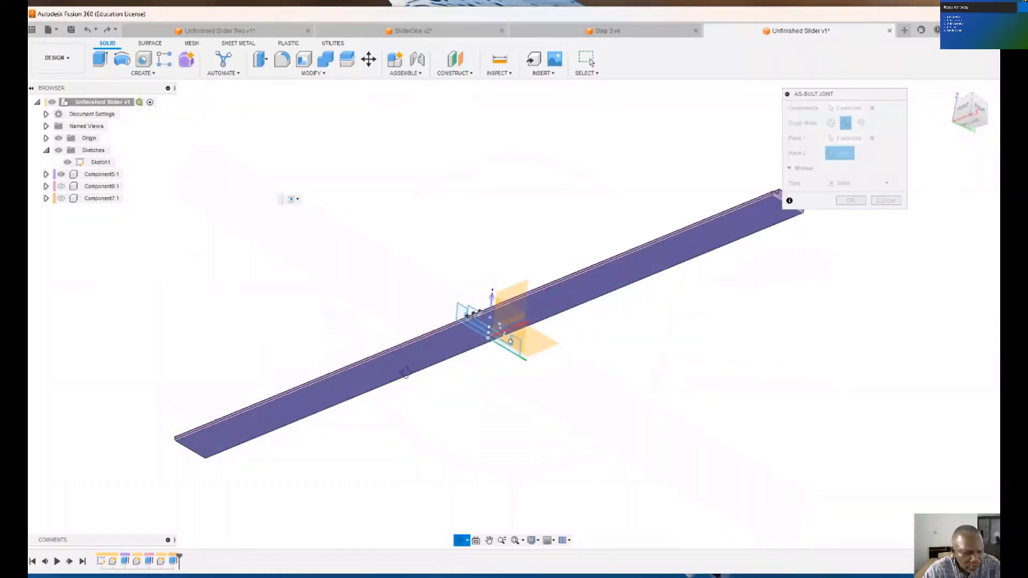
pyautogui.press('Escape')
pyautogui.click(402, 360)
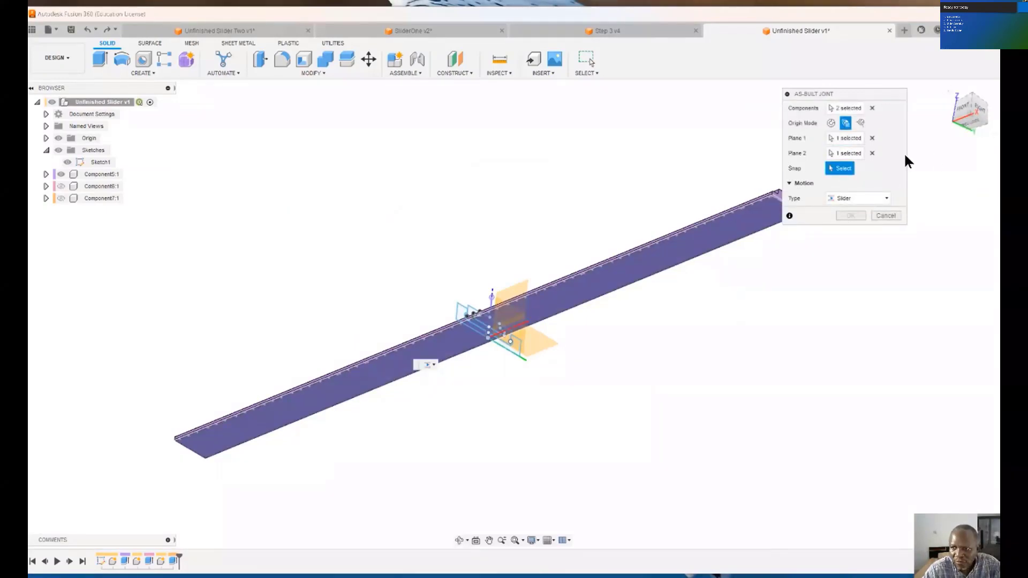
# - Show the middle and outer rails again and snap the joint origin to the front end of the innermost rail
pyautogui.click(947, 91)
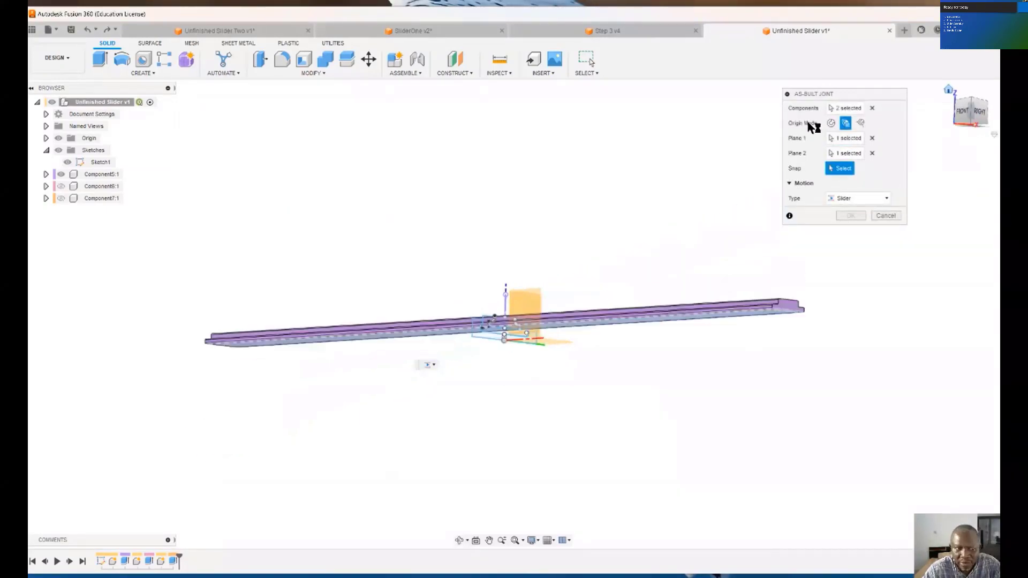
pyautogui.click(60, 186)
pyautogui.click(60, 198)
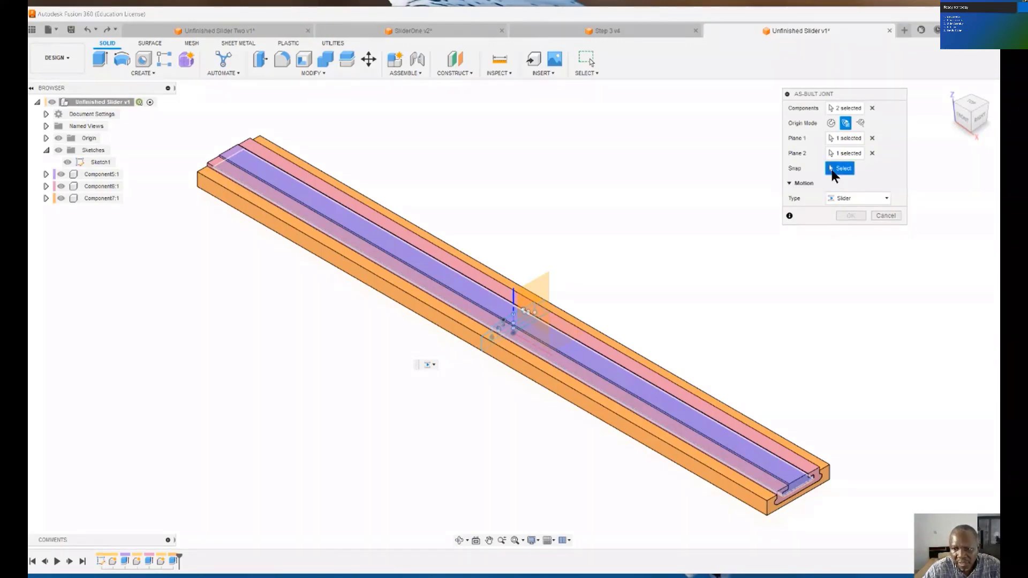
pyautogui.click(797, 488)
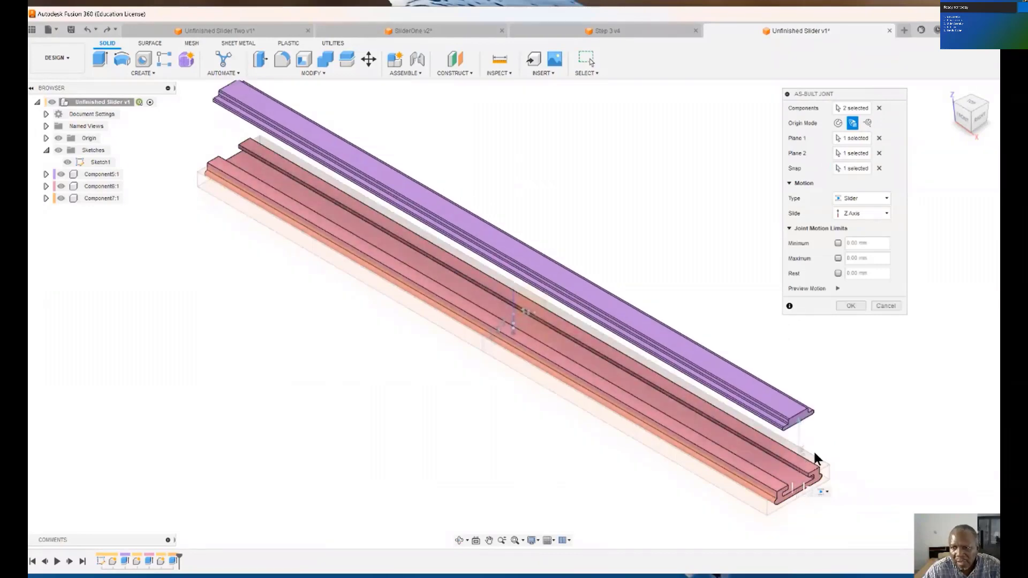
# - Set the joint to slide along the X axis with a maximum limit of 200 mm and create it
pyautogui.click(887, 213)
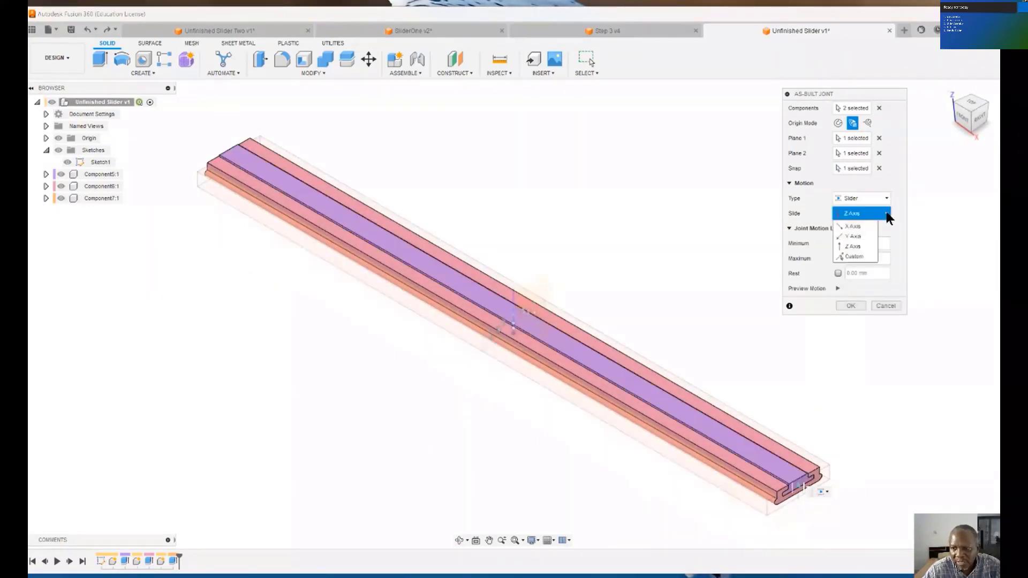
pyautogui.click(854, 227)
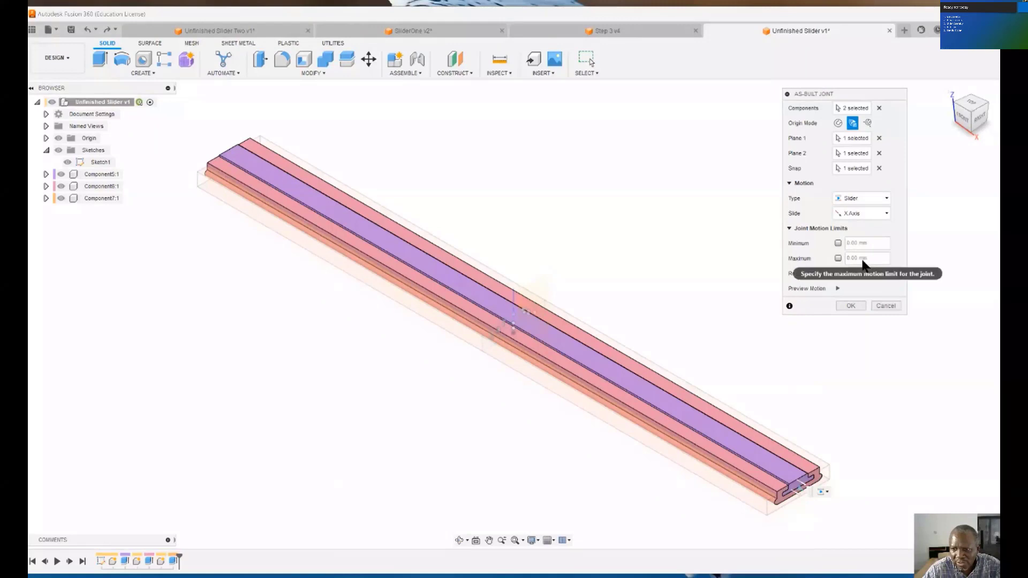
pyautogui.click(838, 258)
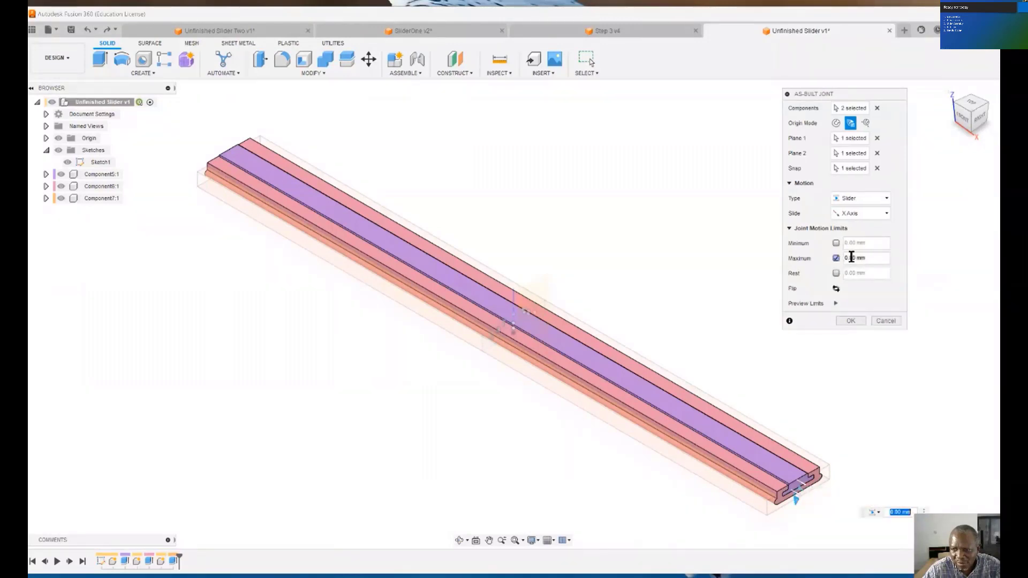
pyautogui.click(845, 257)
pyautogui.moveTo(843, 255); pyautogui.dragTo(821, 256)
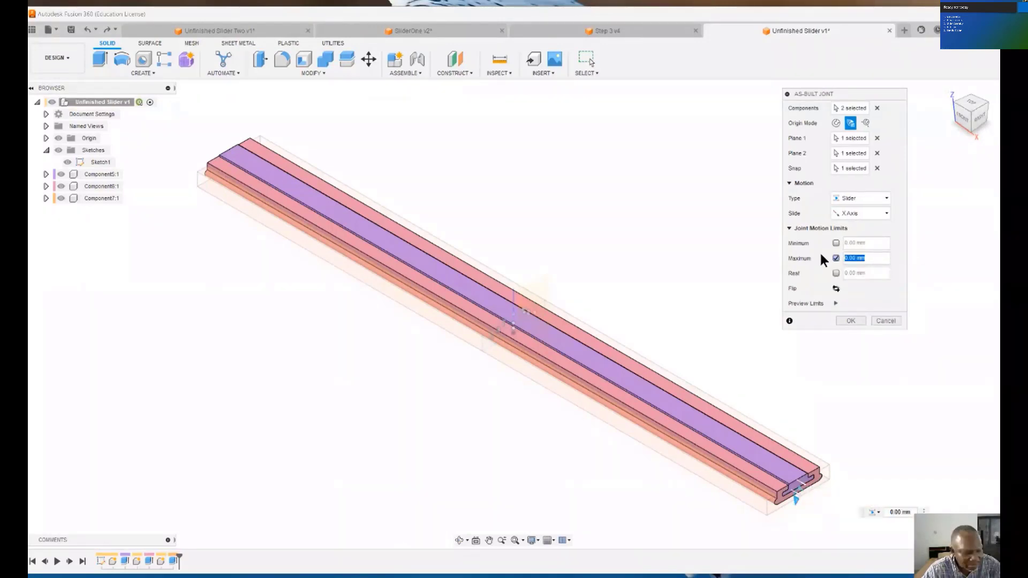
pyautogui.write('200')
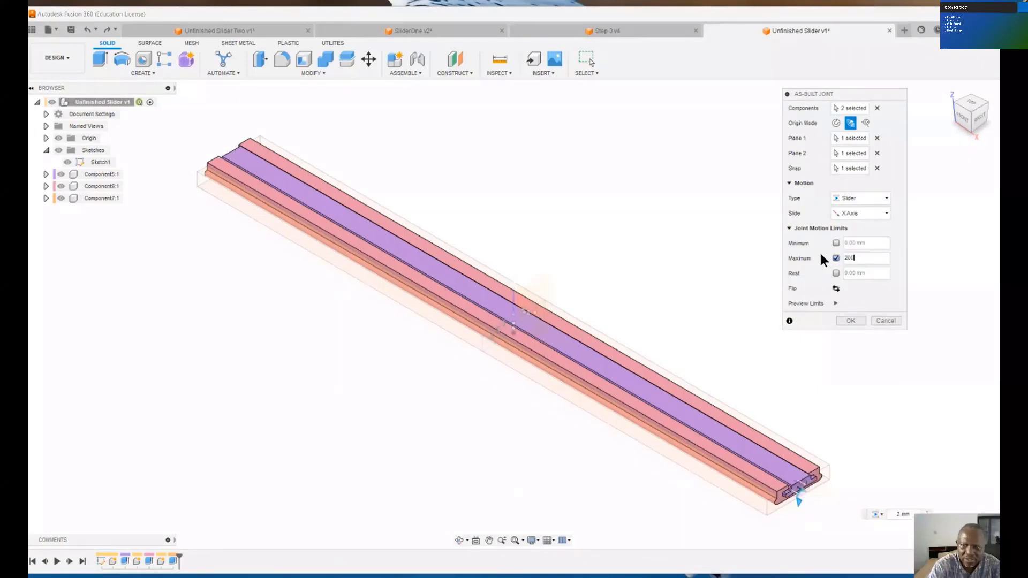
pyautogui.click(852, 316)
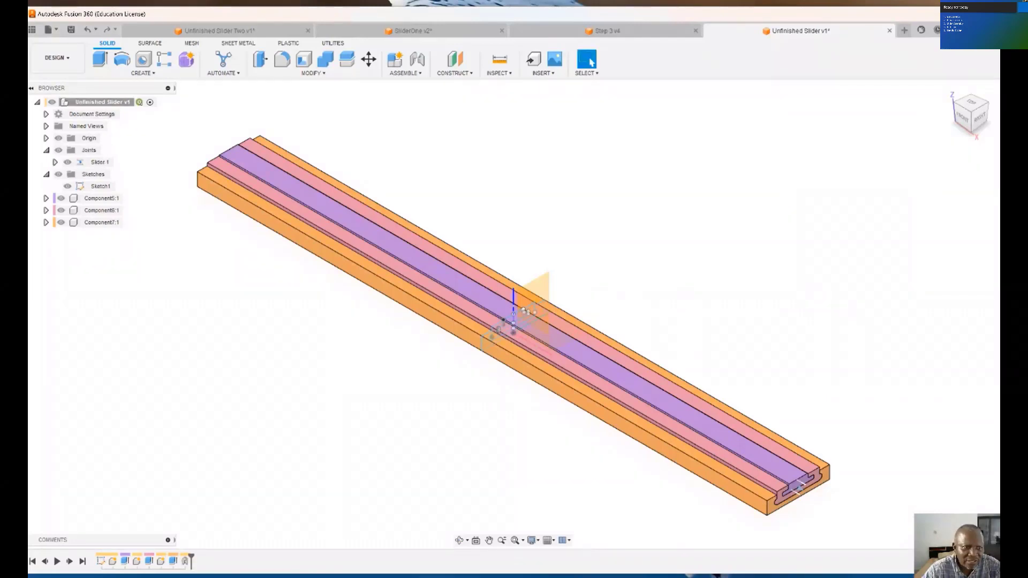
# - Animate the Slider 1 joint to check the innermost rail's travel, and end the animation
pyautogui.click(45, 150)
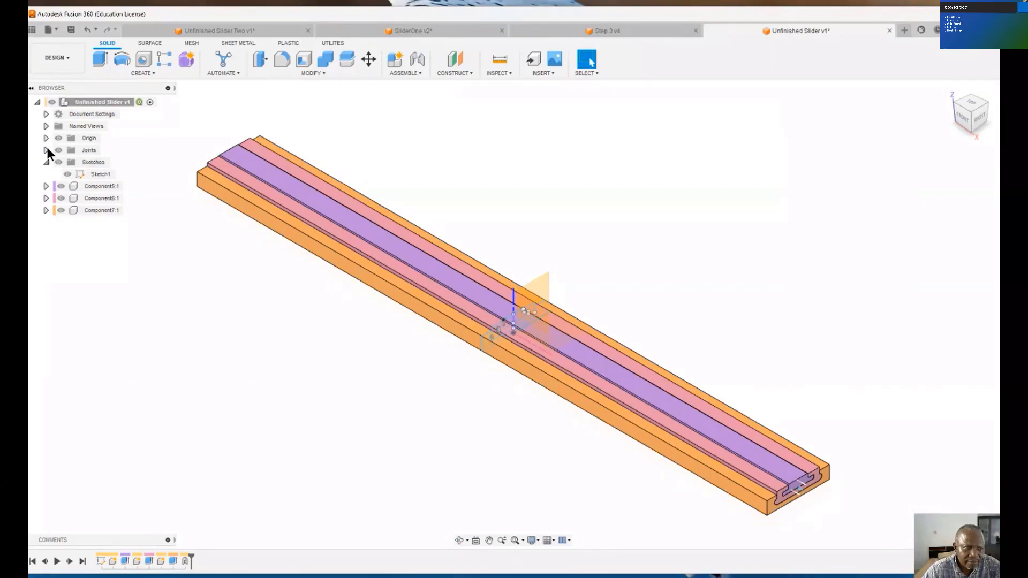
pyautogui.click(46, 150)
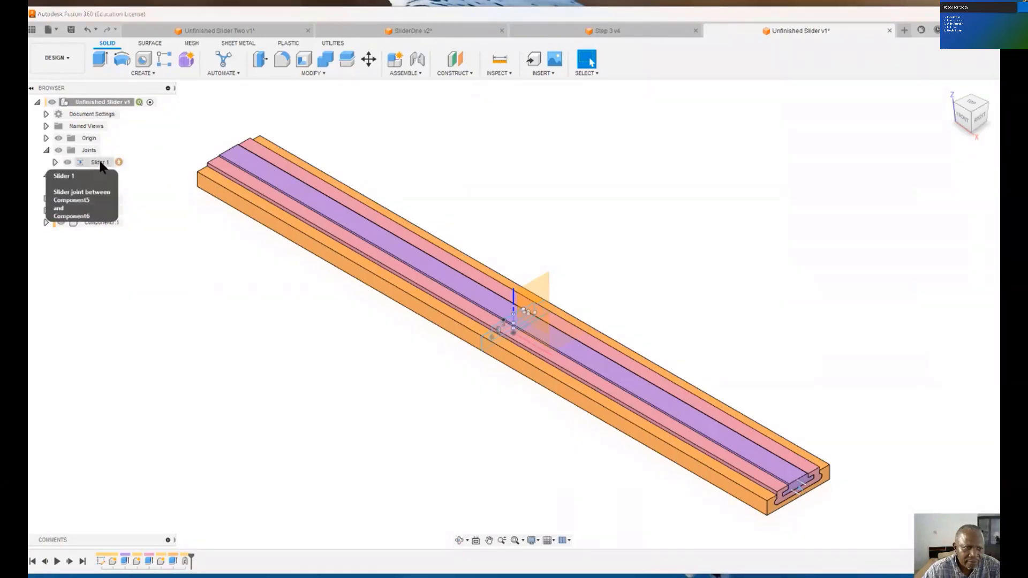
pyautogui.rightClick(99, 161)
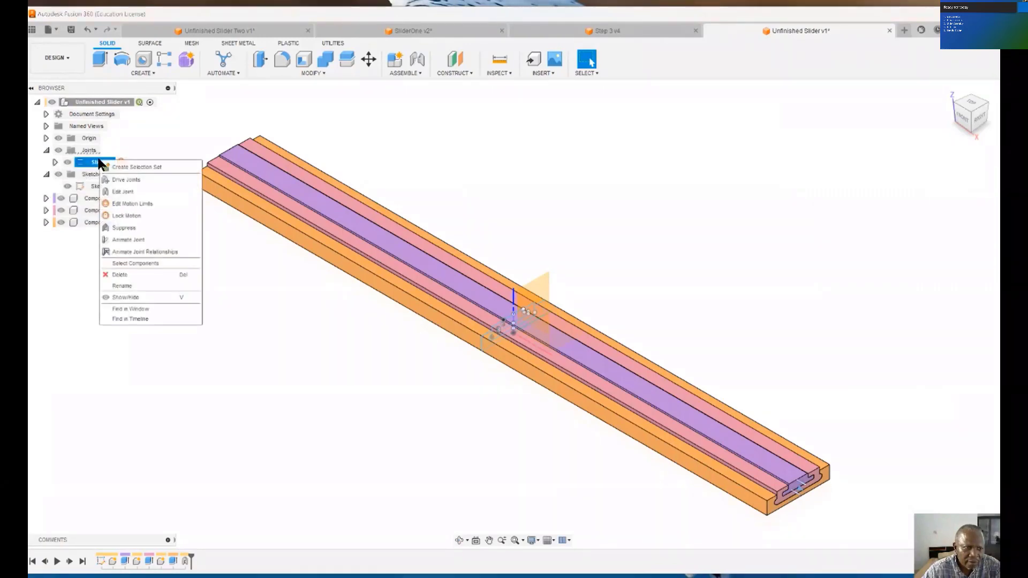
pyautogui.click(129, 239)
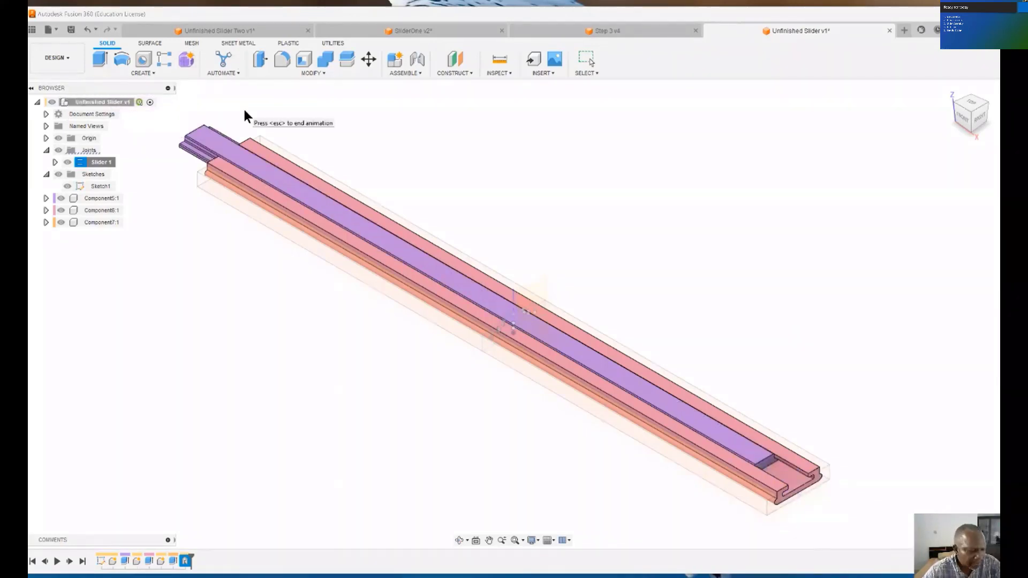
pyautogui.press('Escape')
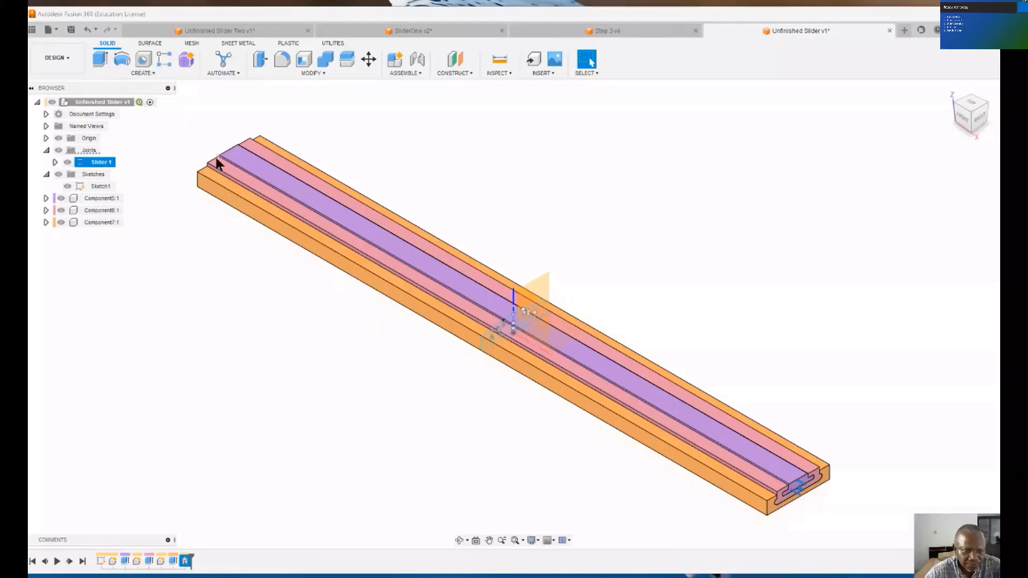
# - Hide the innermost rail and start an as-built slider joint between the outermost and middle rails
pyautogui.click(60, 198)
pyautogui.click(61, 209)
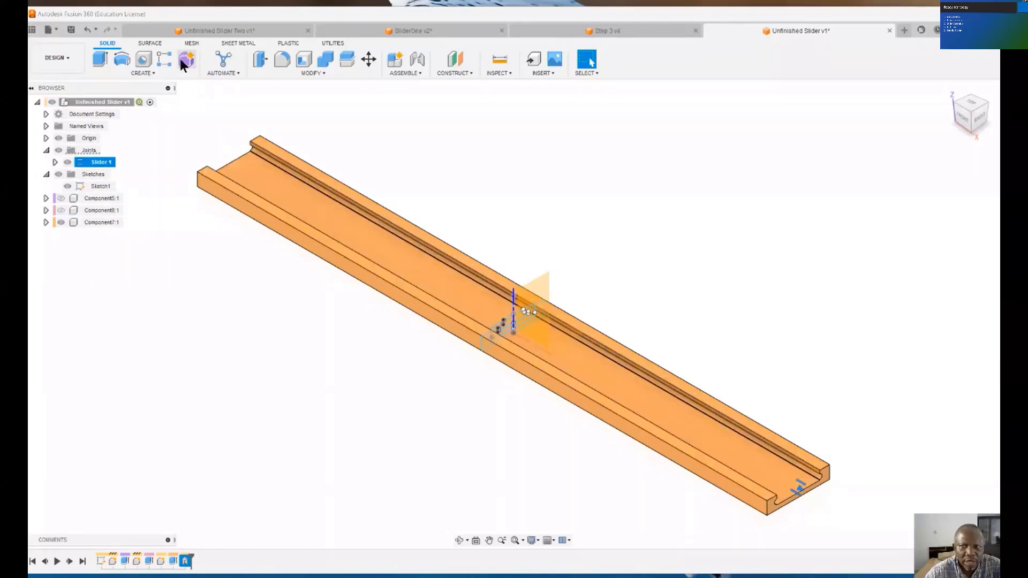
pyautogui.click(411, 69)
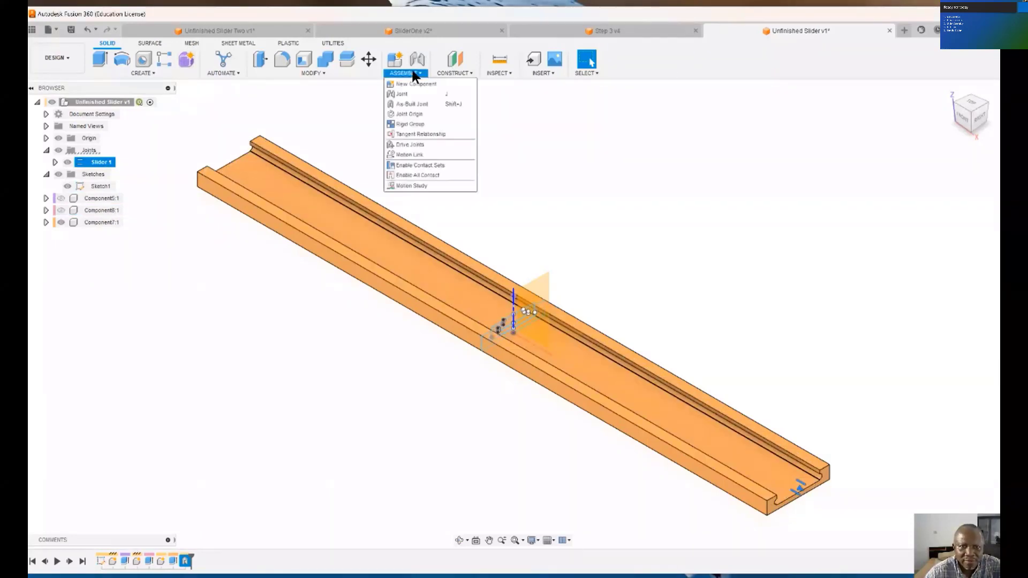
pyautogui.click(408, 104)
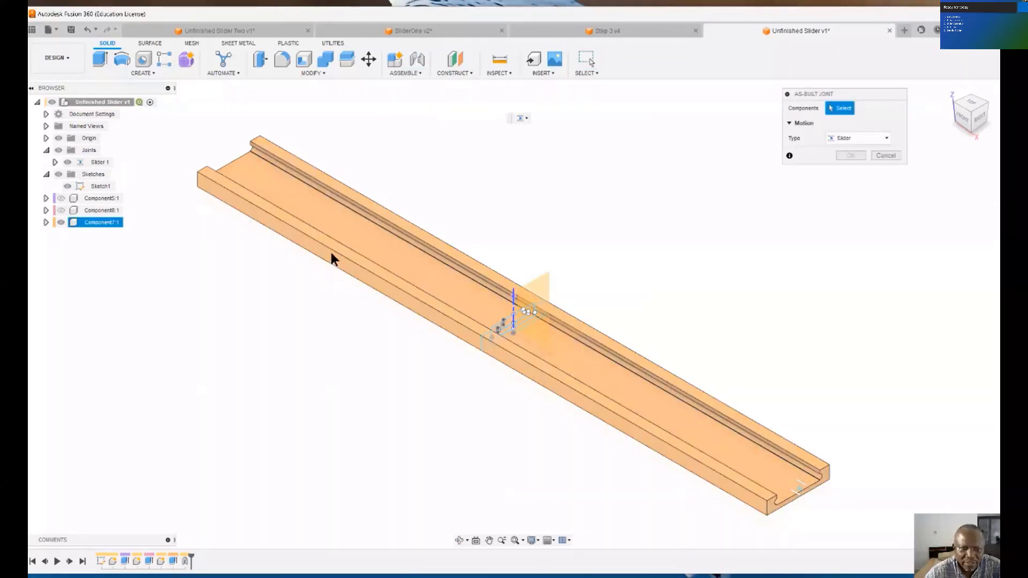
pyautogui.click(330, 249)
pyautogui.click(61, 209)
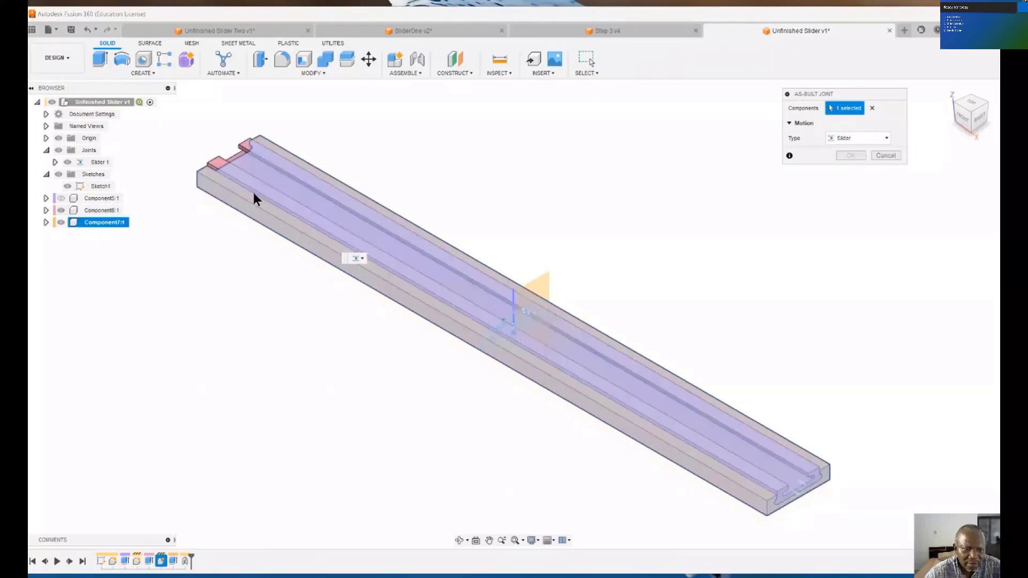
pyautogui.click(220, 161)
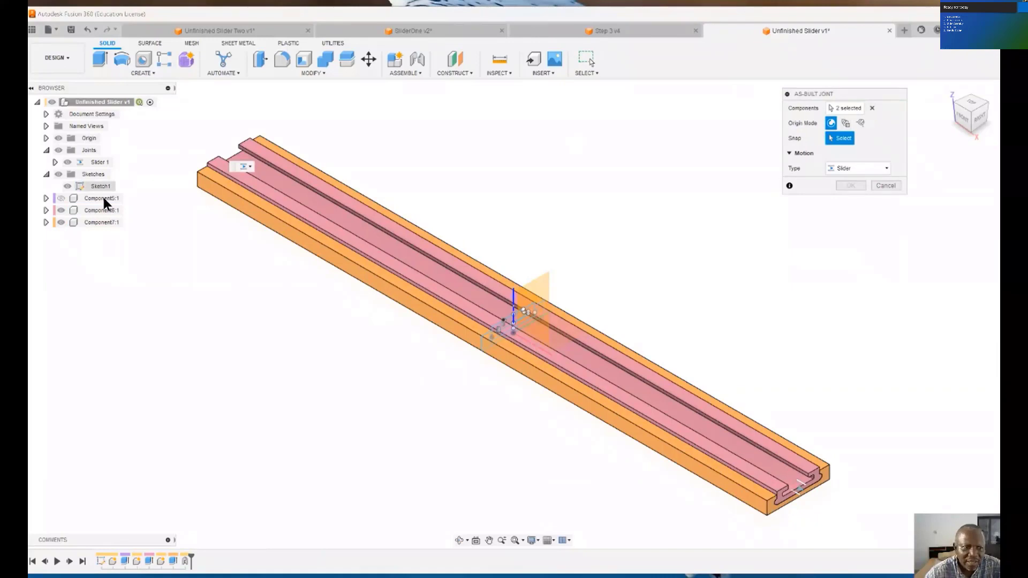
# - With the middle rail hidden, snap the joint origin to the outermost rail's front end and set it to slide along the X axis
pyautogui.click(61, 210)
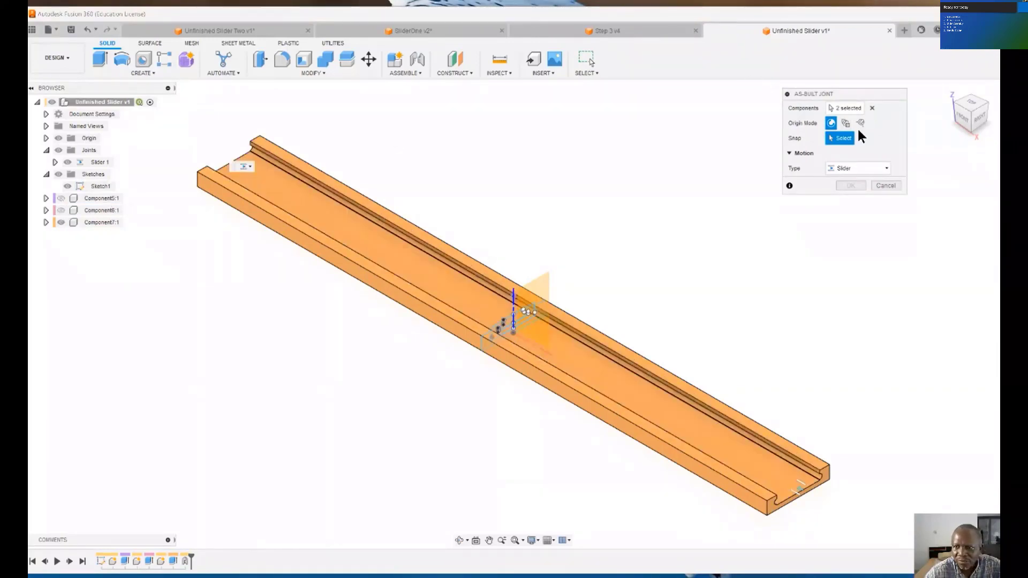
pyautogui.click(844, 138)
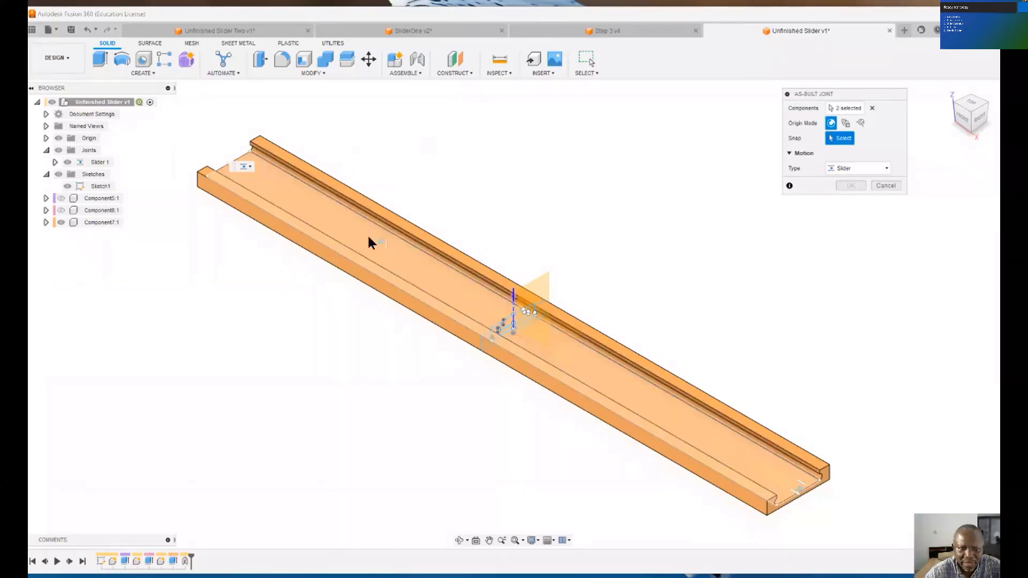
pyautogui.click(788, 489)
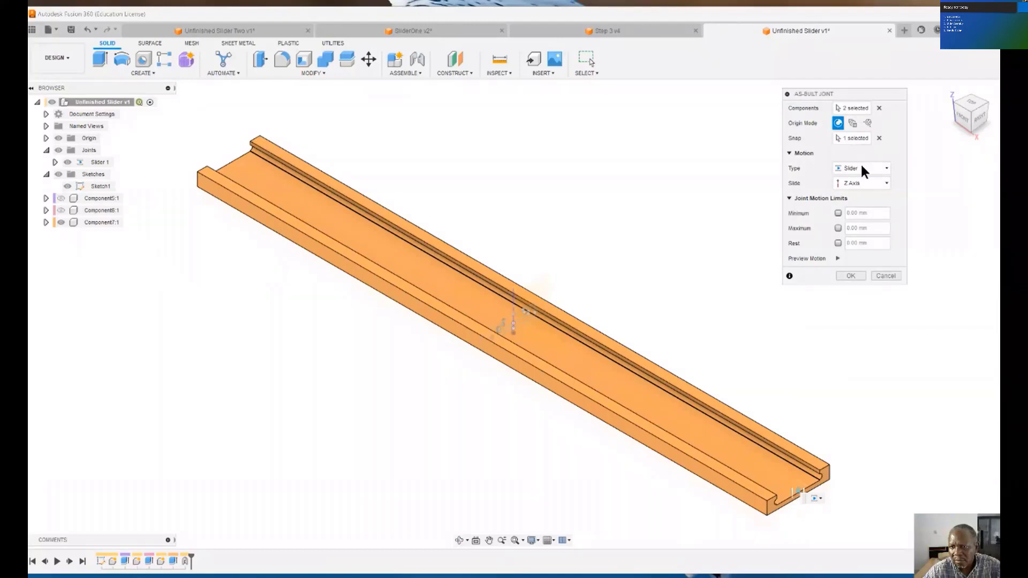
pyautogui.click(887, 185)
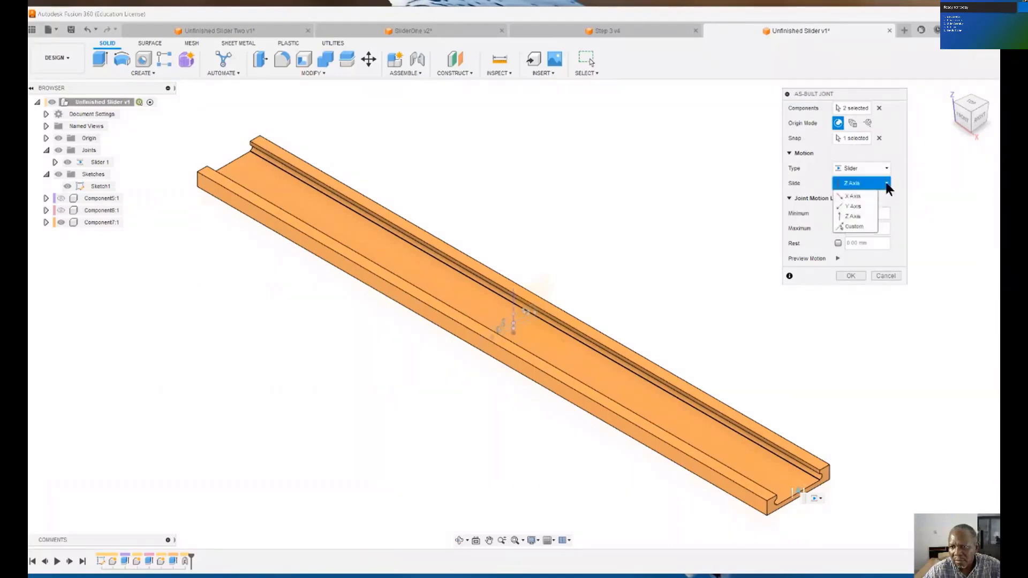
pyautogui.click(851, 197)
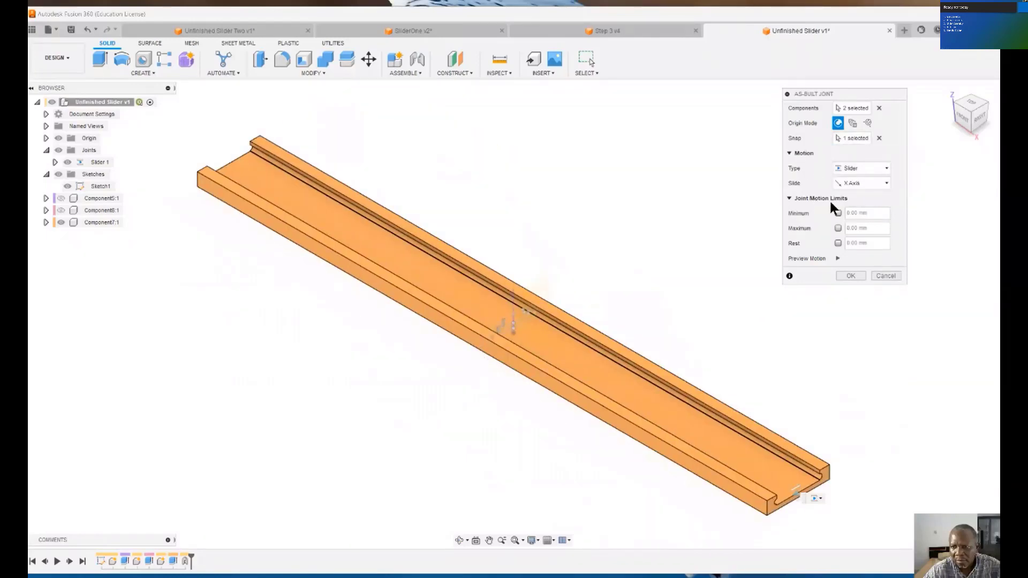
# - Redefine the joint origin between two planes, the outermost rail's channel floor and the middle rail's underside, snapped at the middle rail's rear end
pyautogui.click(852, 123)
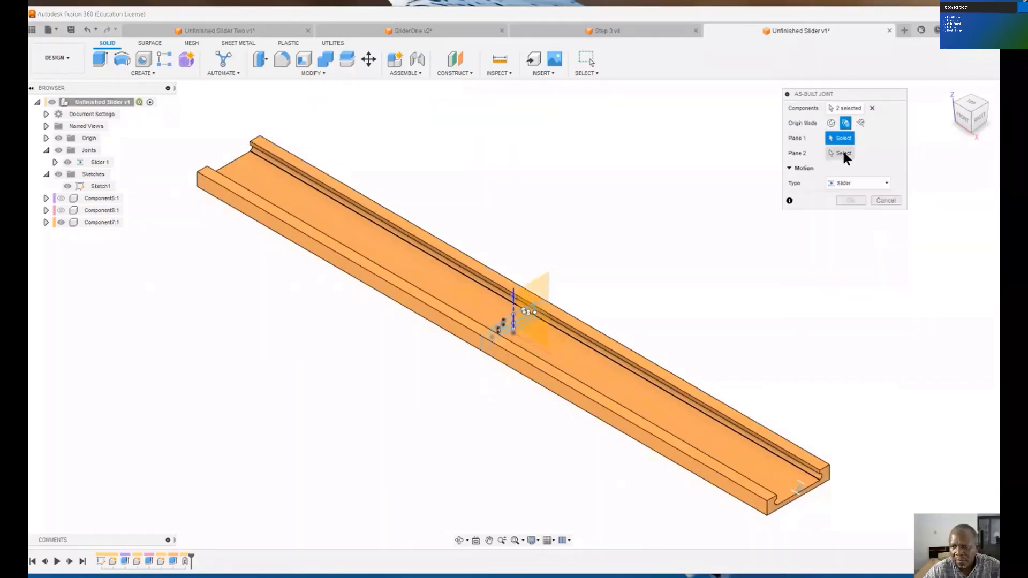
pyautogui.click(434, 263)
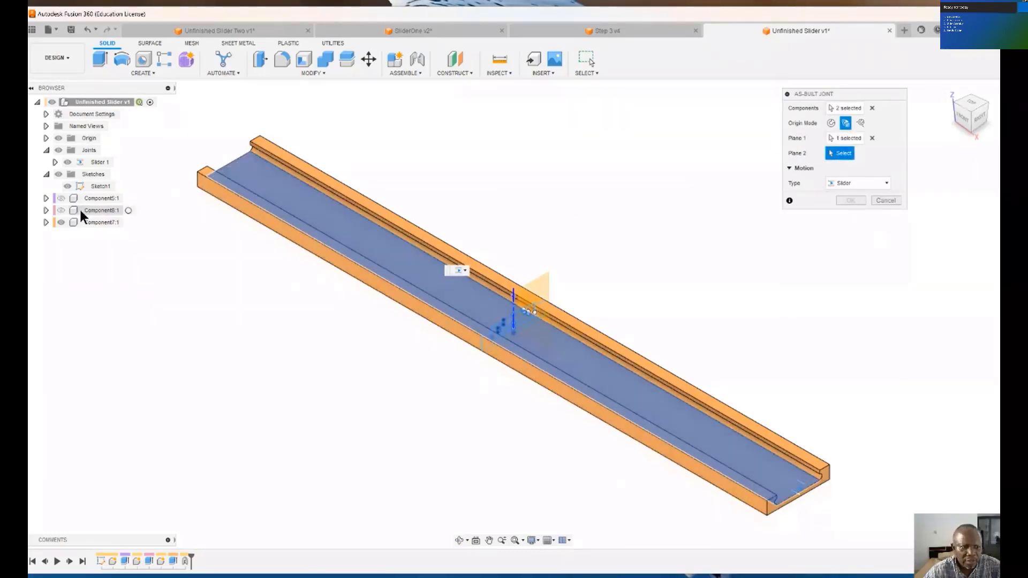
pyautogui.click(61, 211)
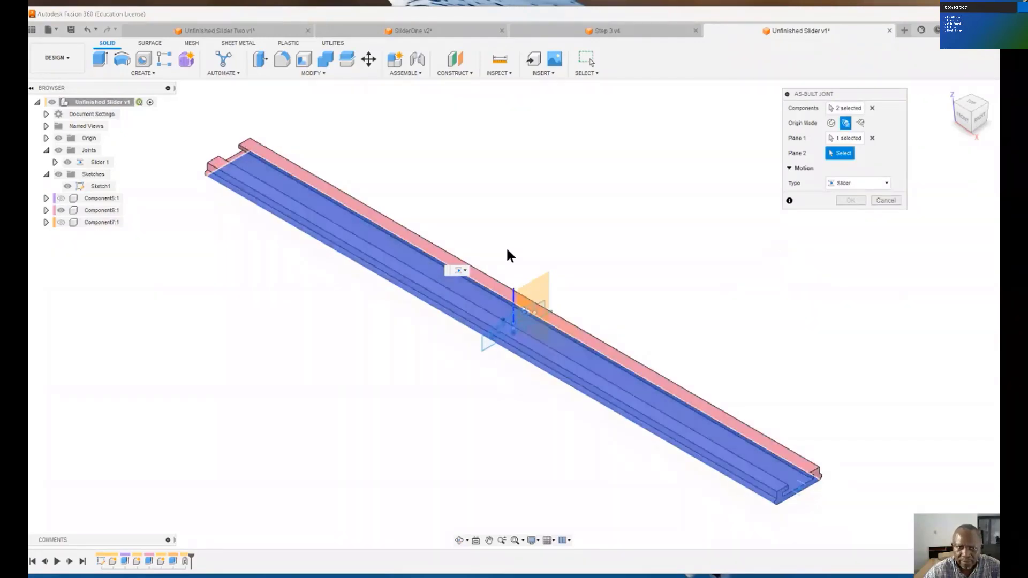
pyautogui.click(459, 540)
pyautogui.moveTo(522, 348); pyautogui.dragTo(505, 285)
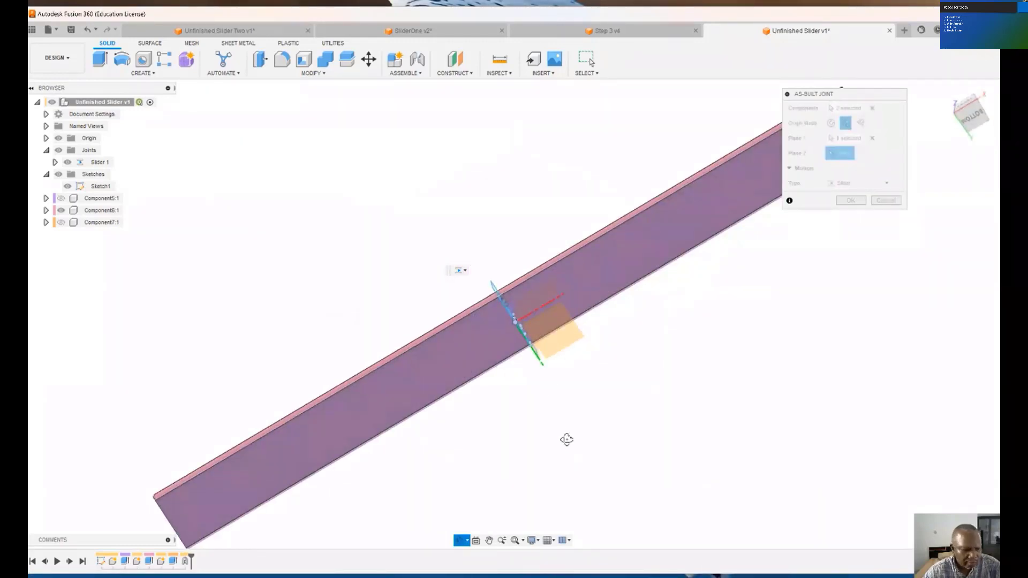
pyautogui.press('Escape')
pyautogui.click(439, 364)
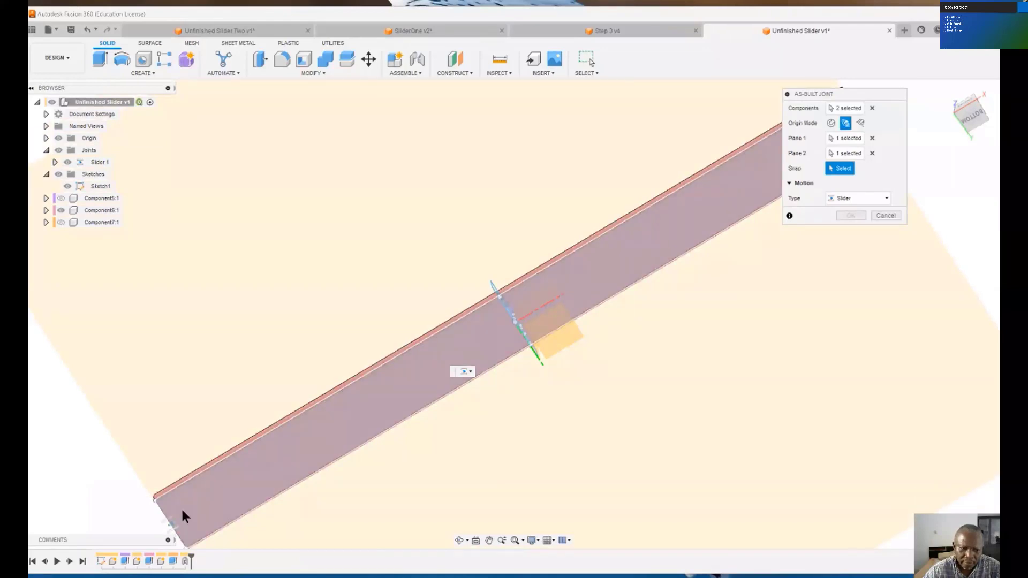
pyautogui.click(183, 516)
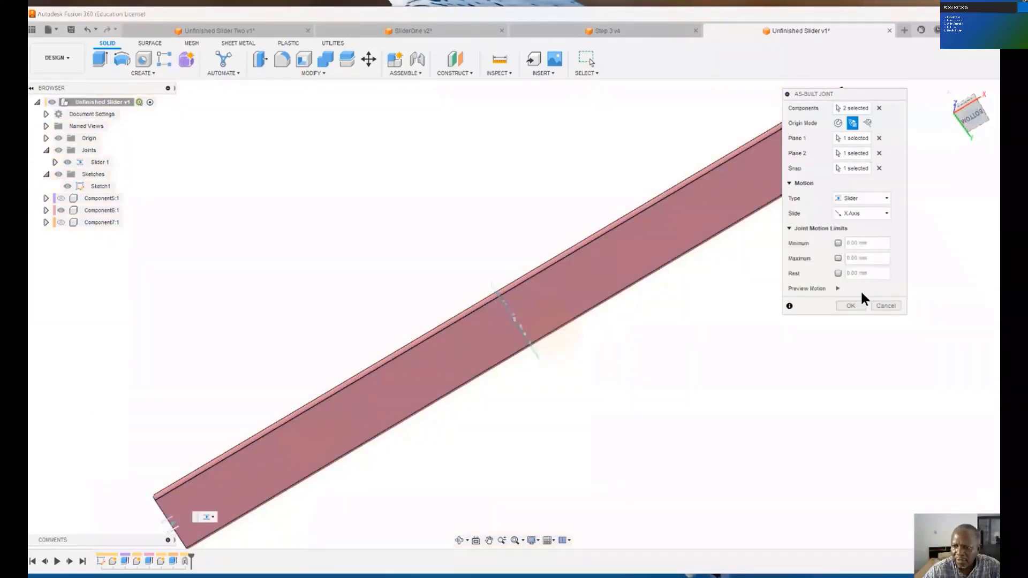
# - Set the joint's maximum limit to 200 mm, show the outermost and innermost rails again, and create the joint
pyautogui.click(948, 89)
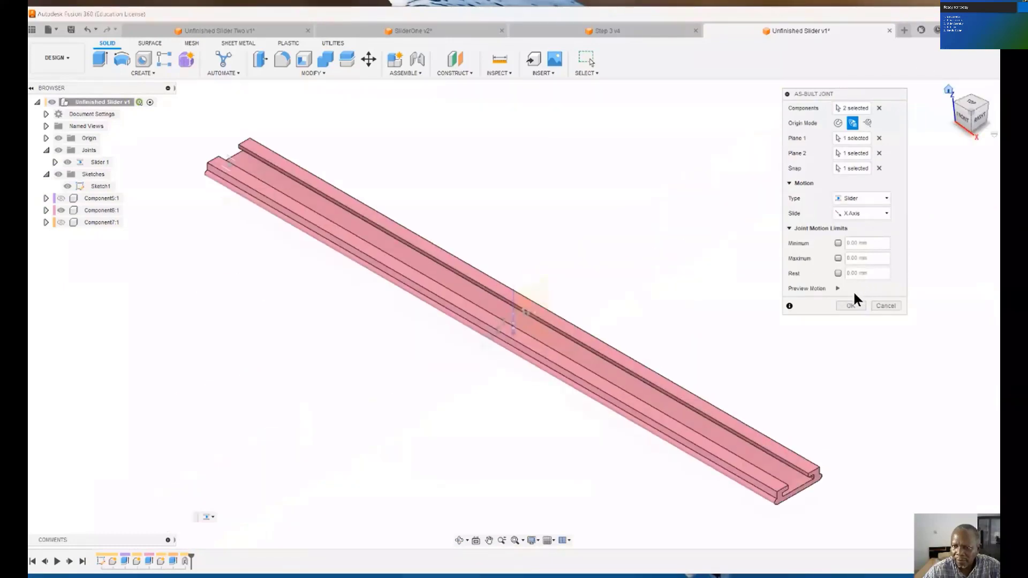
pyautogui.click(838, 258)
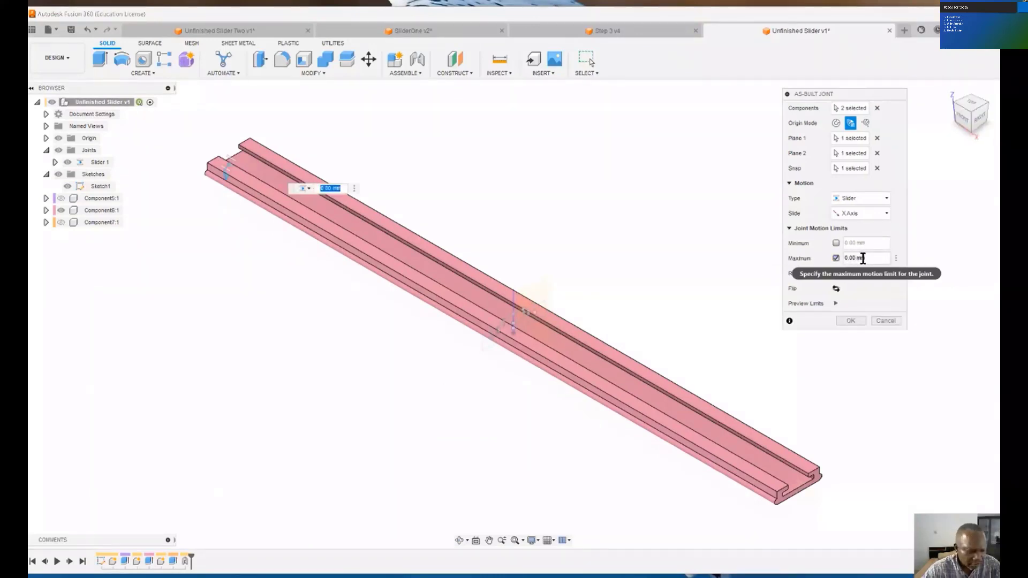
pyautogui.write('200')
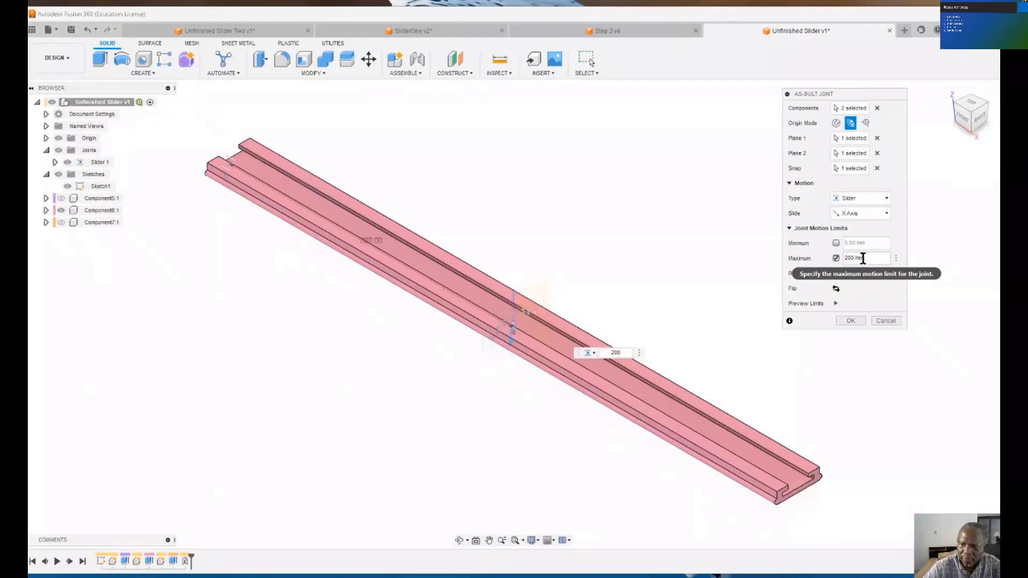
pyautogui.click(853, 321)
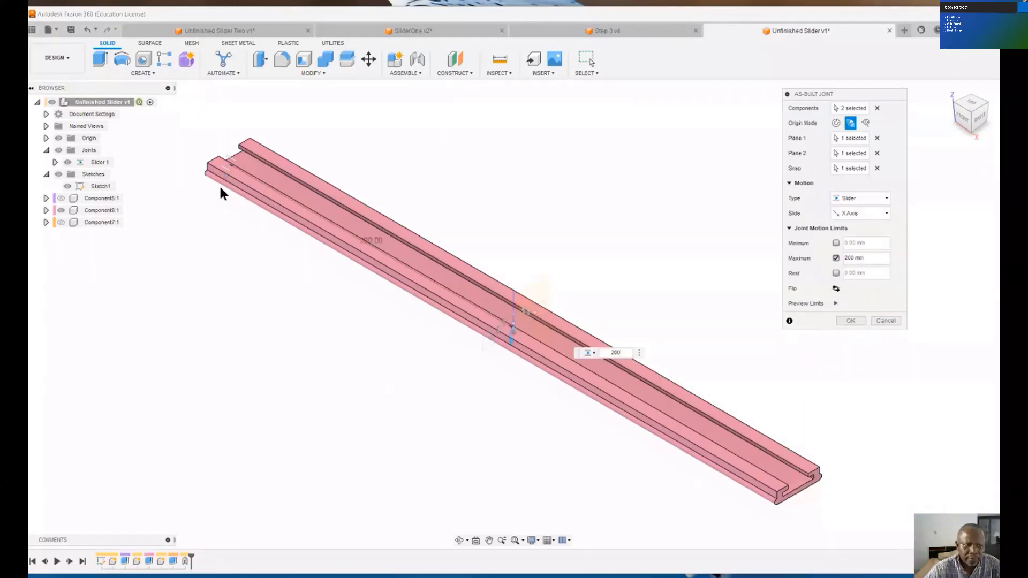
pyautogui.click(60, 222)
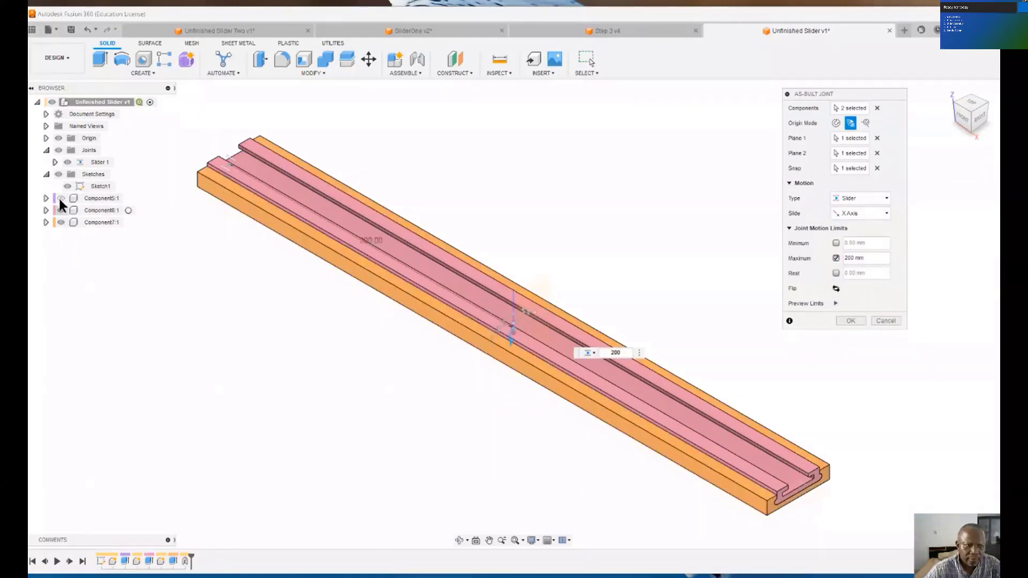
pyautogui.click(60, 198)
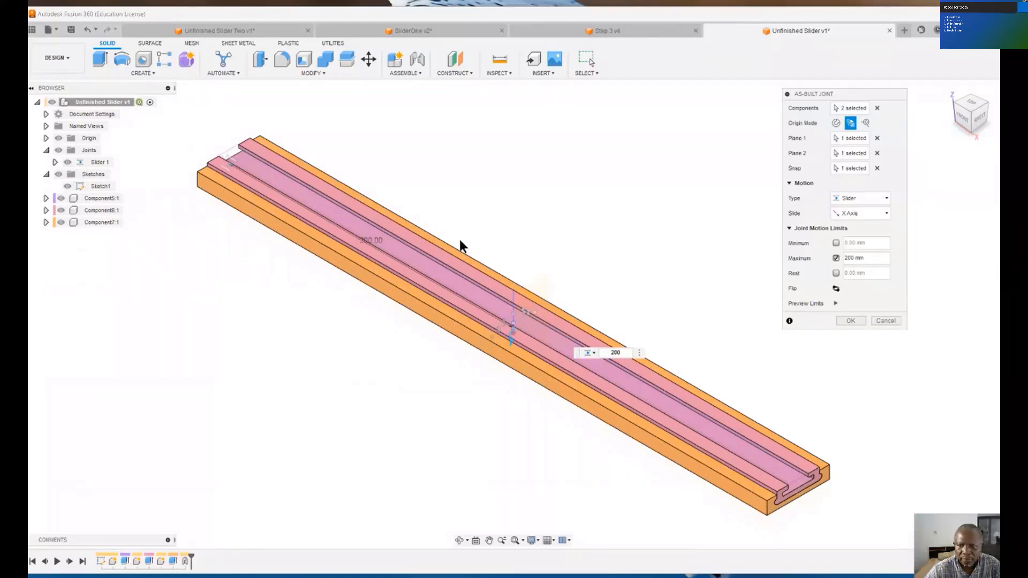
pyautogui.click(847, 321)
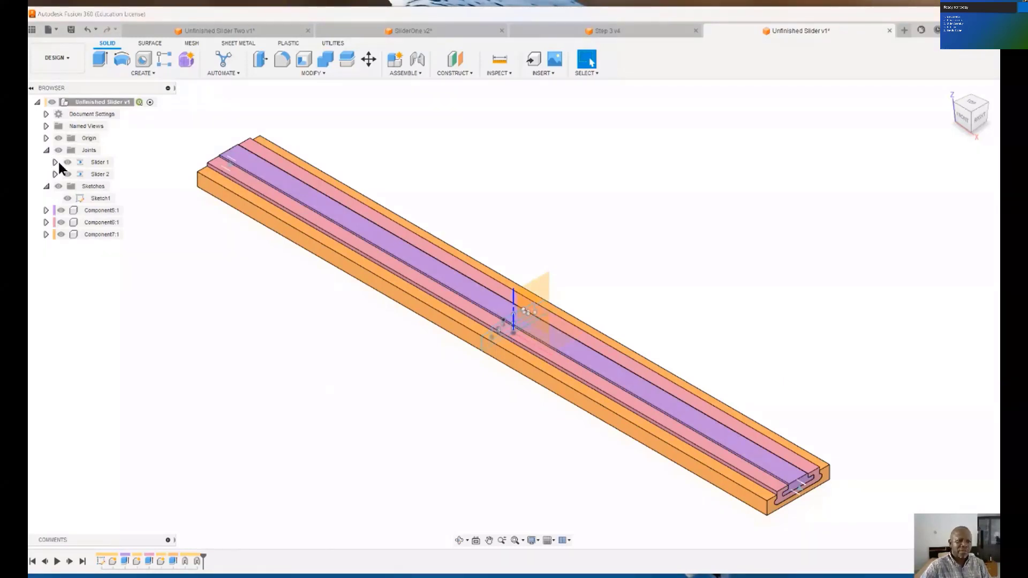
# - Animate the Slider 2 joint to check the travel between the outermost and middle rails, and end the animation
pyautogui.rightClick(94, 175)
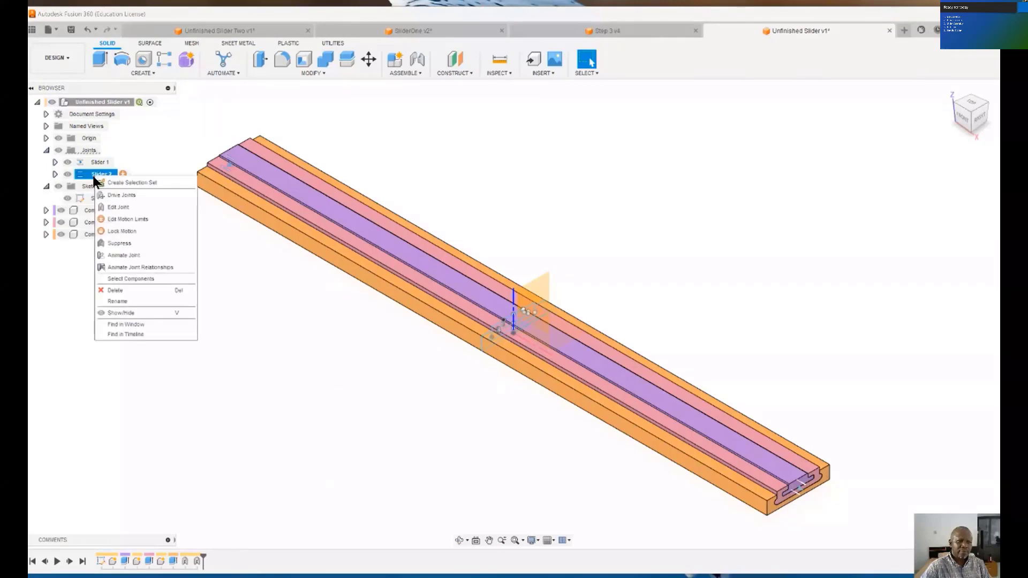
pyautogui.click(116, 256)
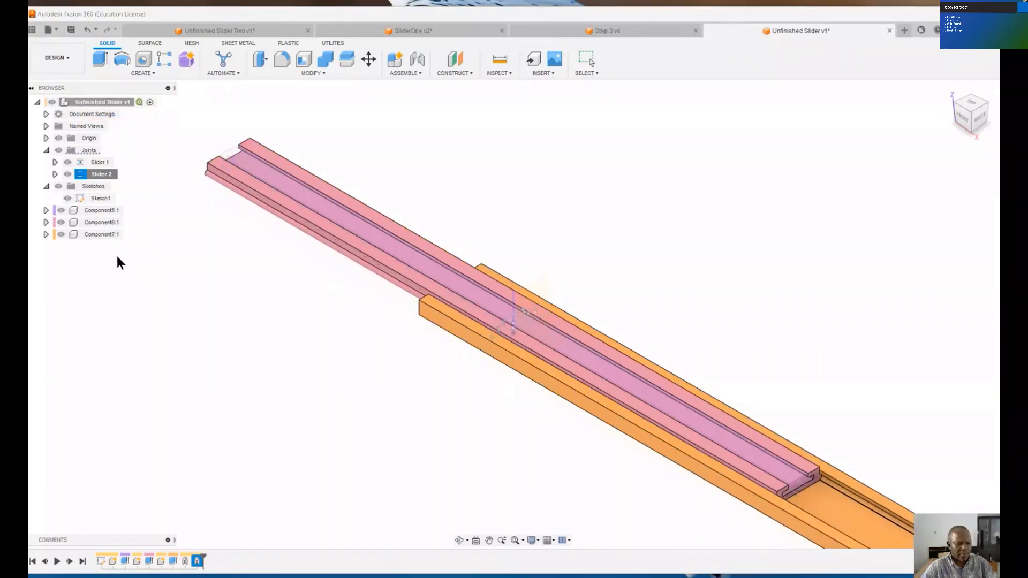
pyautogui.press('Escape')
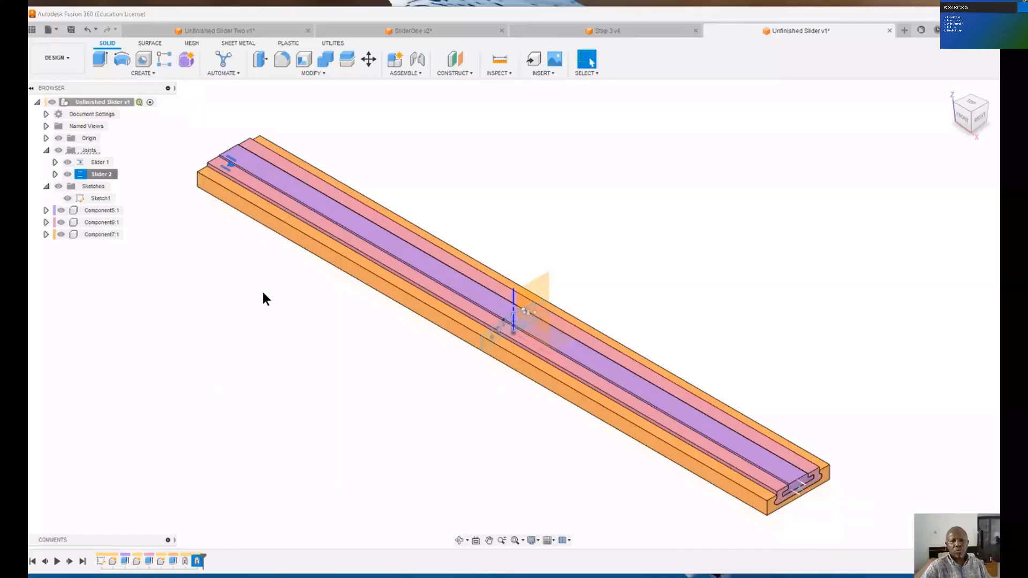